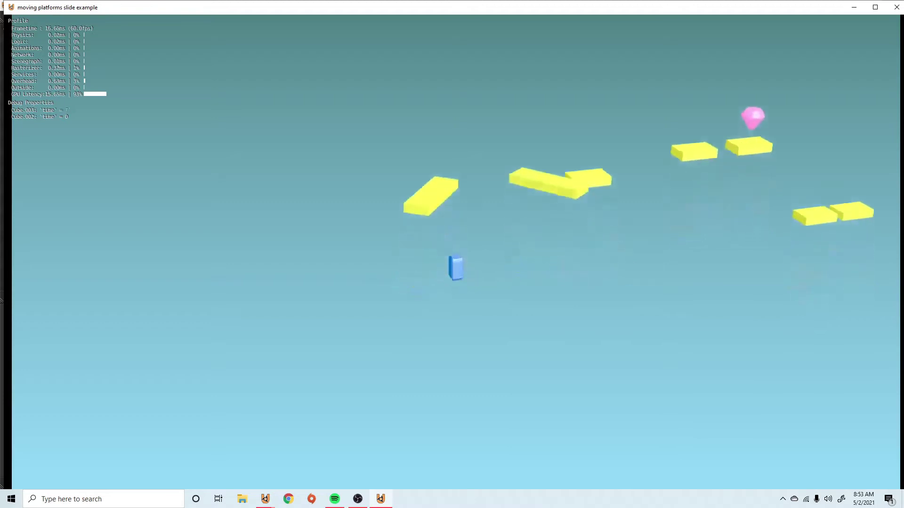
Test-play the two moving-platform example games and view the blue player cube's physics settings
key("Escape")
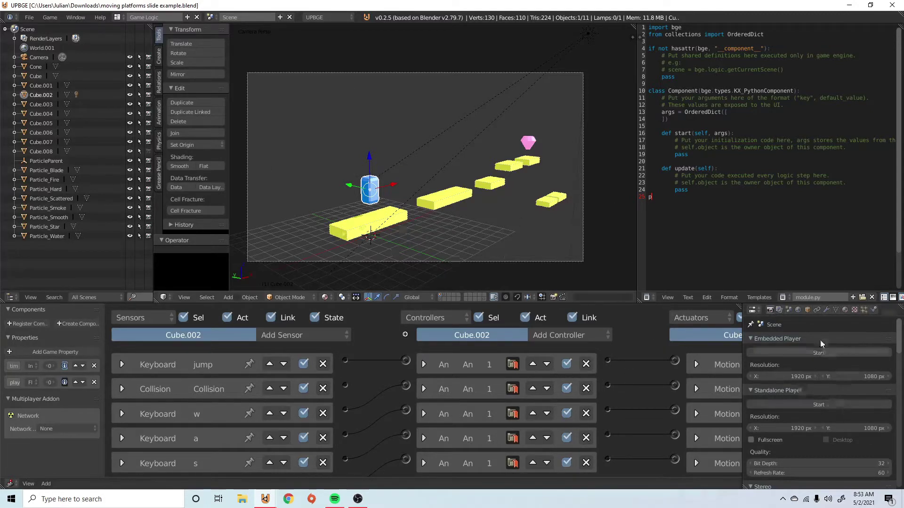
left_click(875, 309)
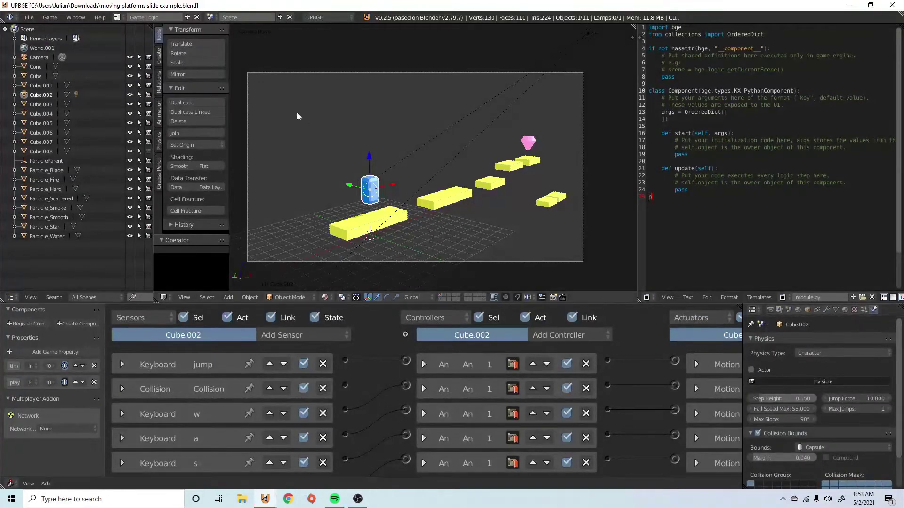
key("p")
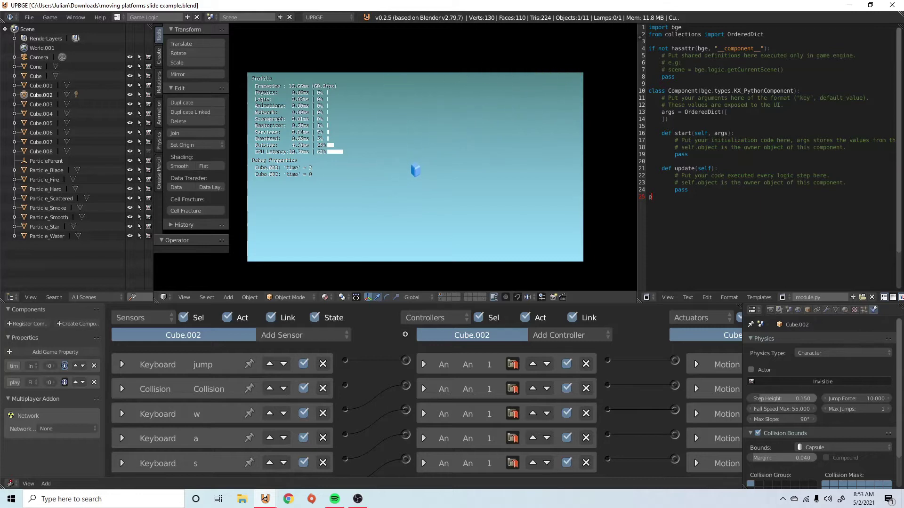
key("Escape")
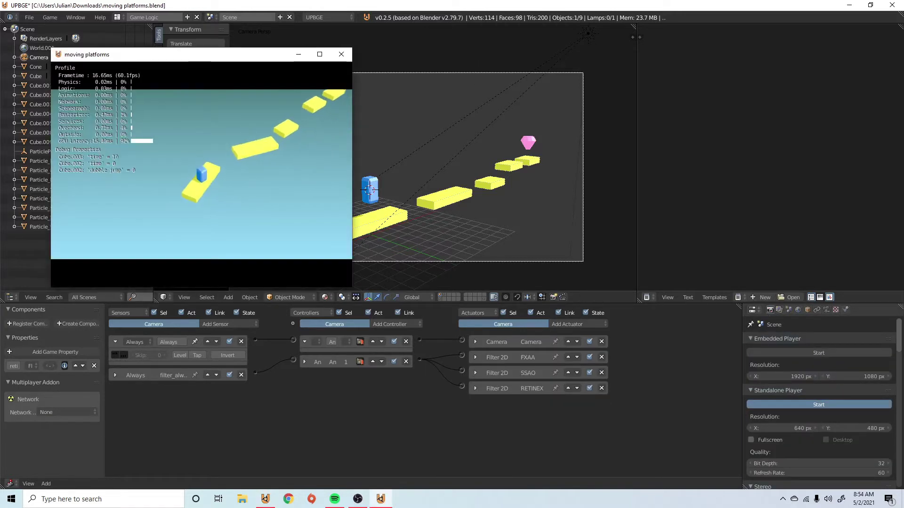
left_click(319, 54)
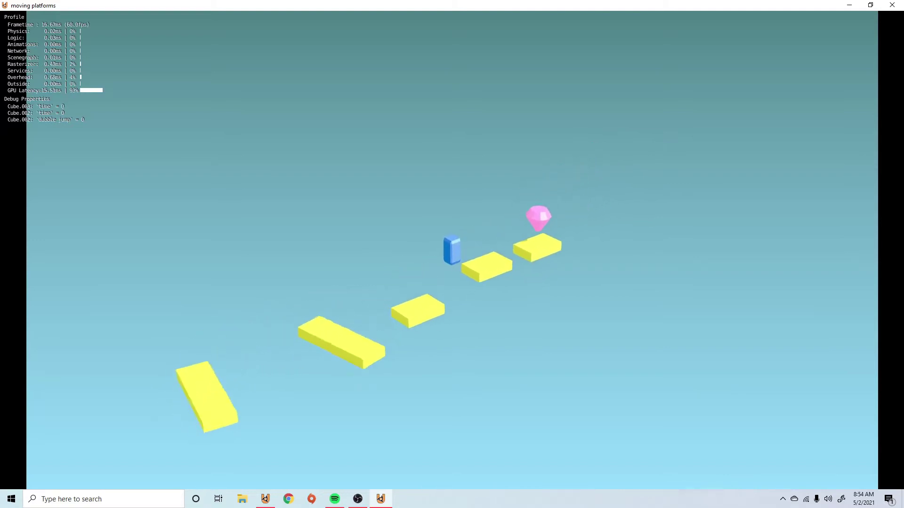
key("Escape")
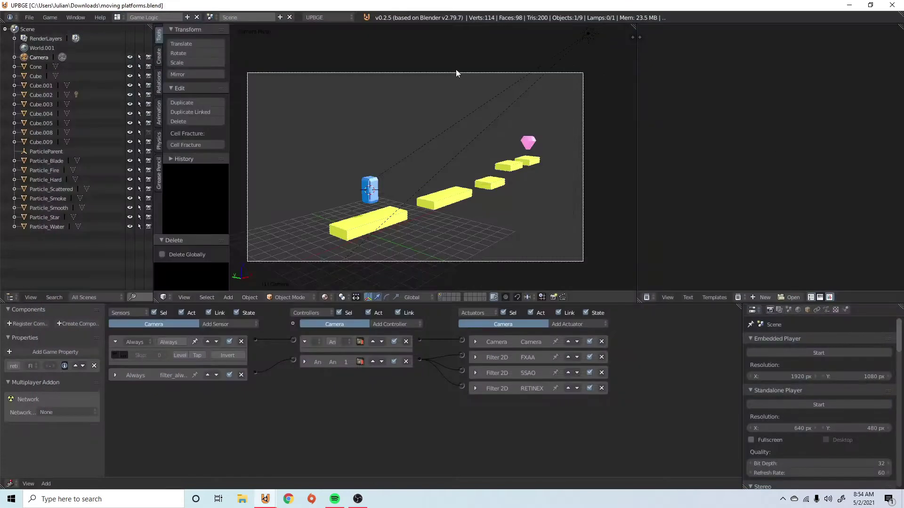
Start a new empty scene by reloading the start-up file
left_click(29, 18)
left_click(39, 30)
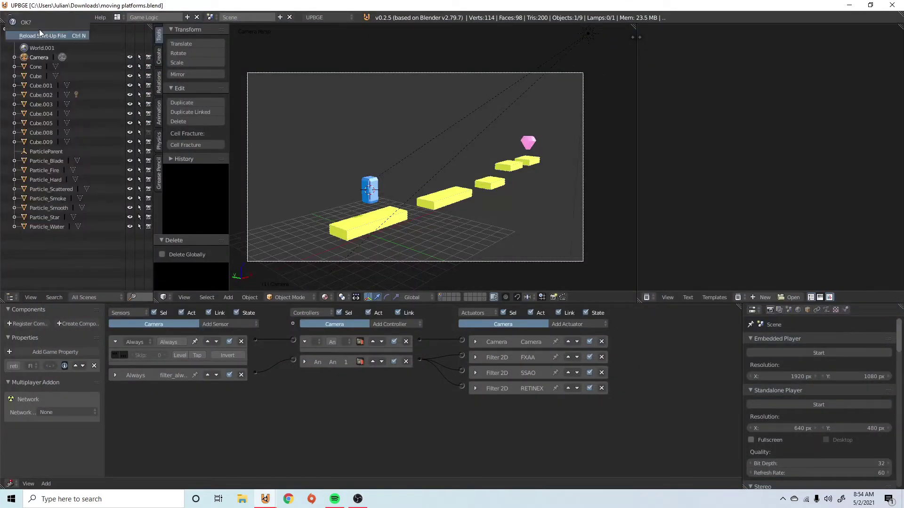
left_click(34, 36)
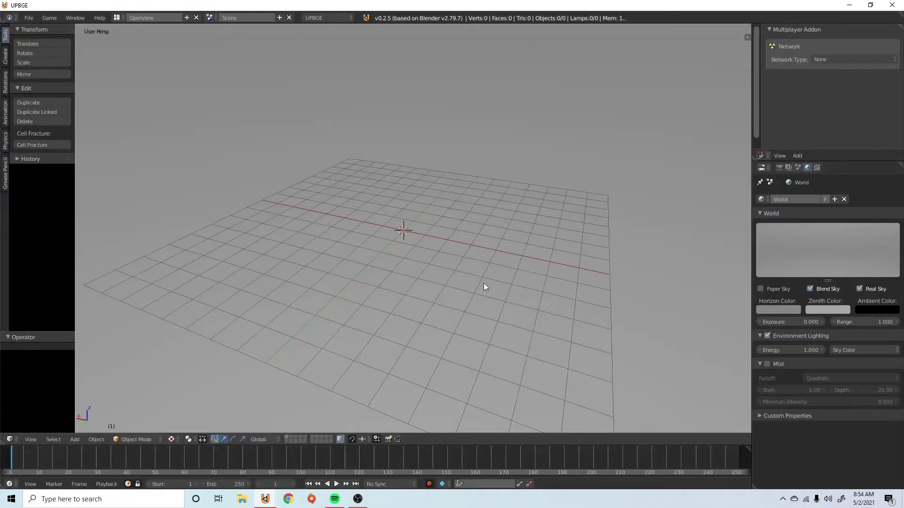
Add a cube and scale it by about 0.3 along Z and about 3.7 along X to form a platform
middle_click_drag(484, 283, 398, 240)
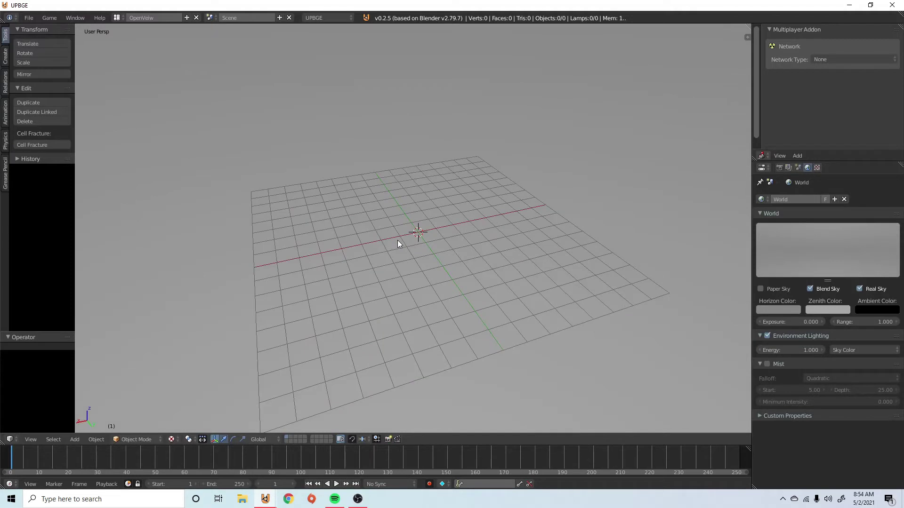
key("shift+a")
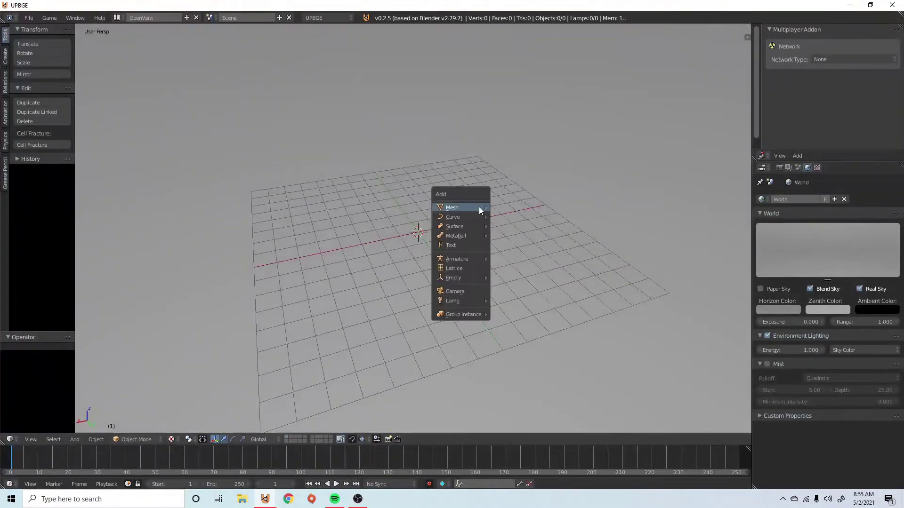
mouse_move(479, 207)
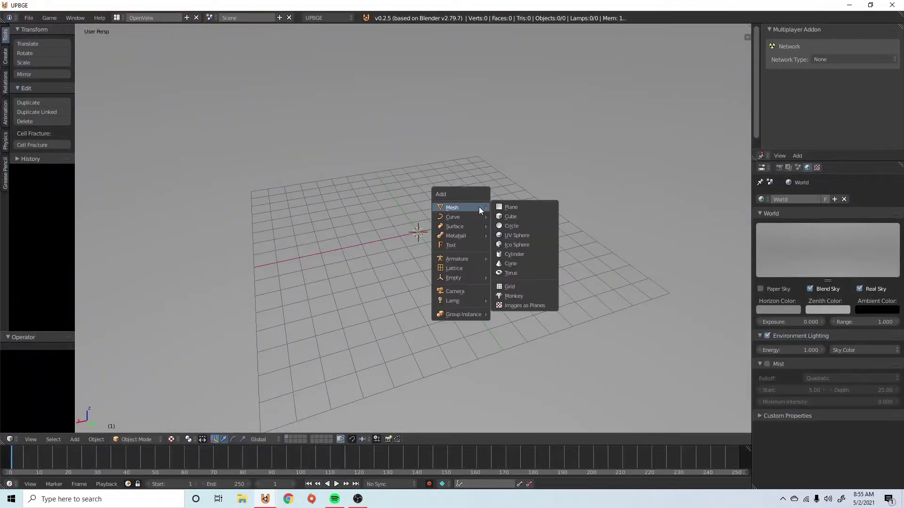
left_click(515, 216)
middle_click_drag(453, 225, 518, 210)
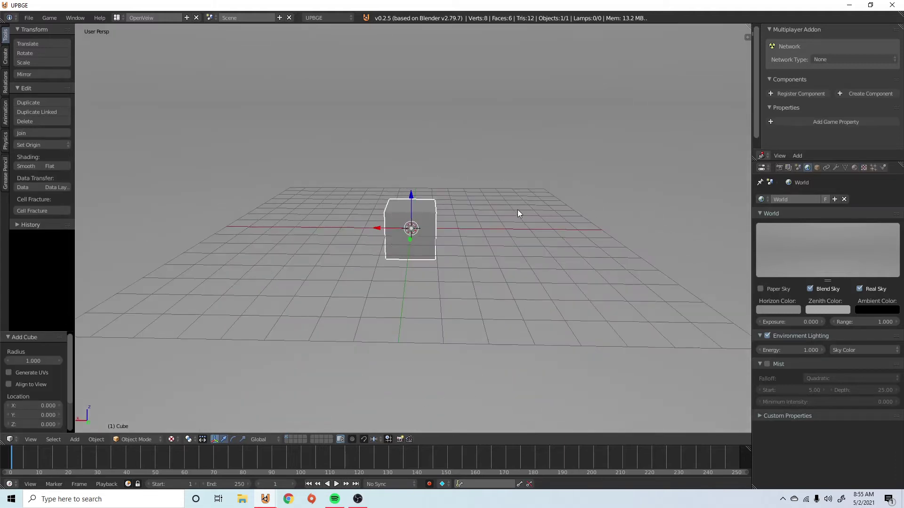
key("s")
left_click(453, 216)
key("s")
key("x")
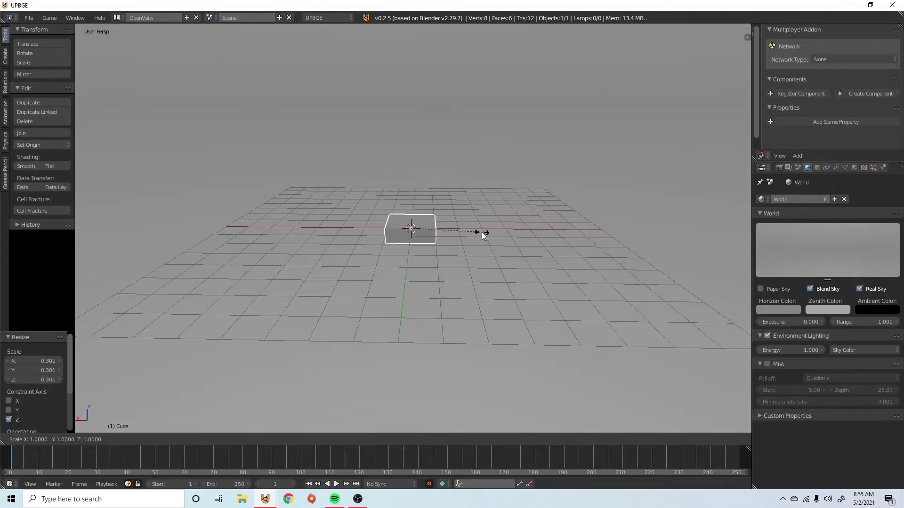
left_click(664, 259)
Enable collision bounds in the platform's physics settings and set its friction to 2
middle_click_drag(436, 228, 522, 217)
left_click(883, 168)
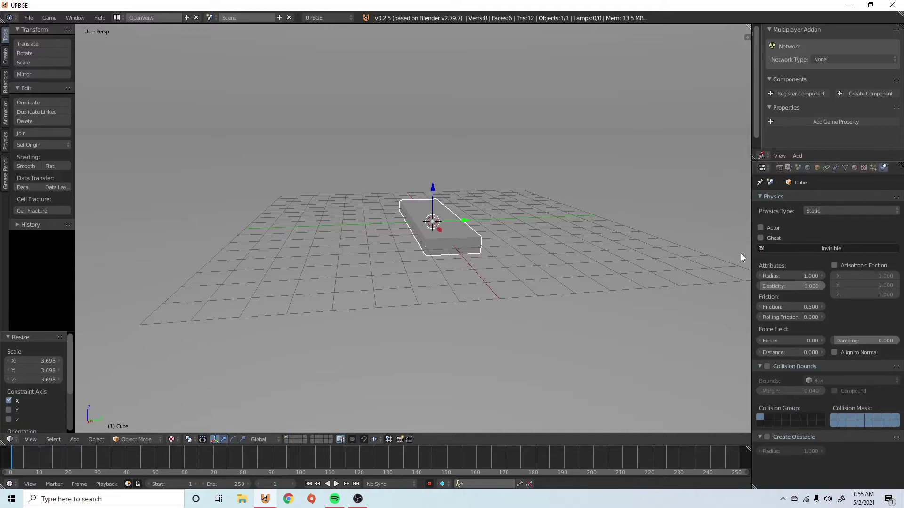
left_click(767, 366)
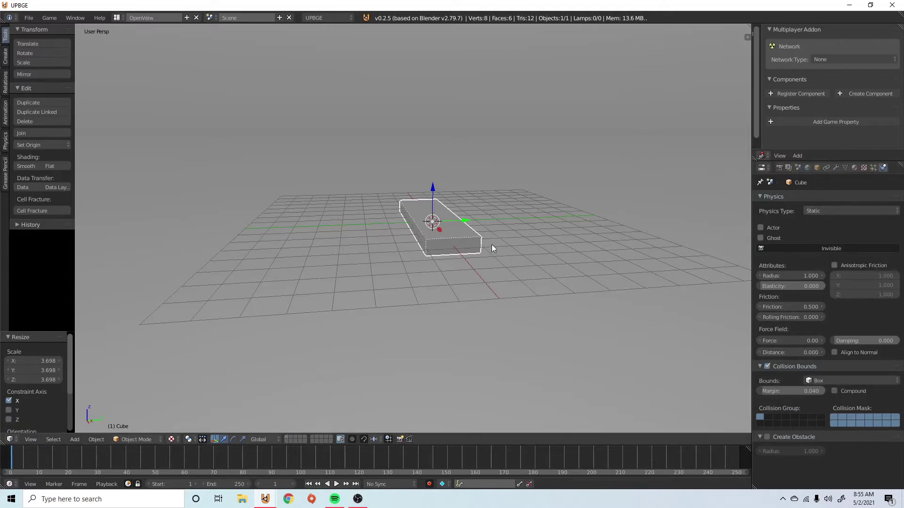
middle_click_drag(491, 244, 318, 220)
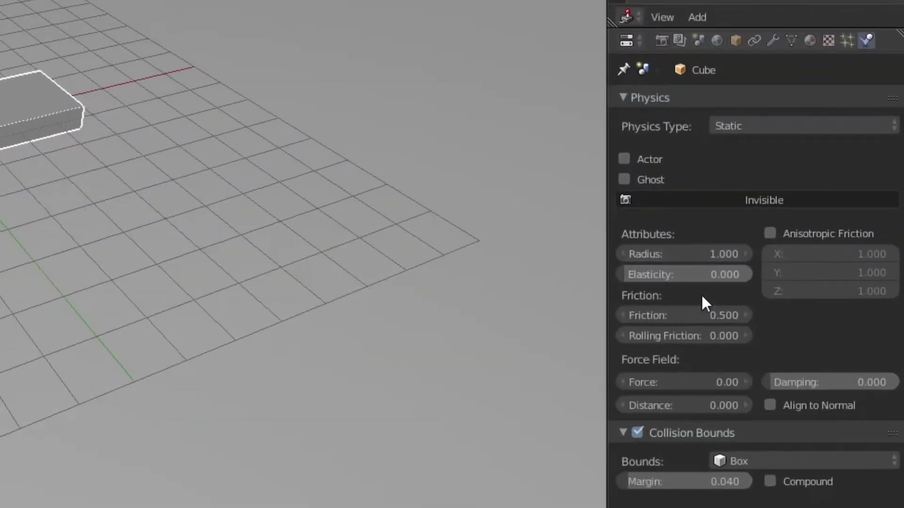
left_click(677, 315)
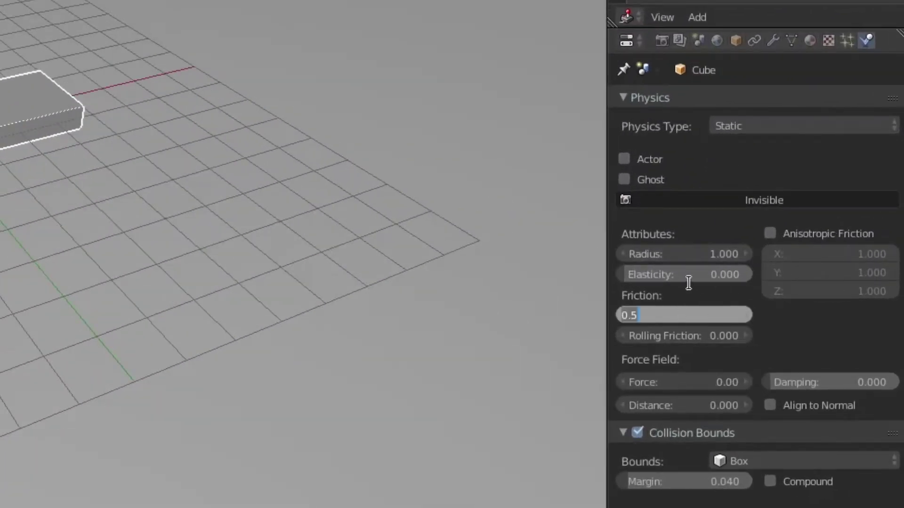
type("2")
key("Return")
key("s")
key("x")
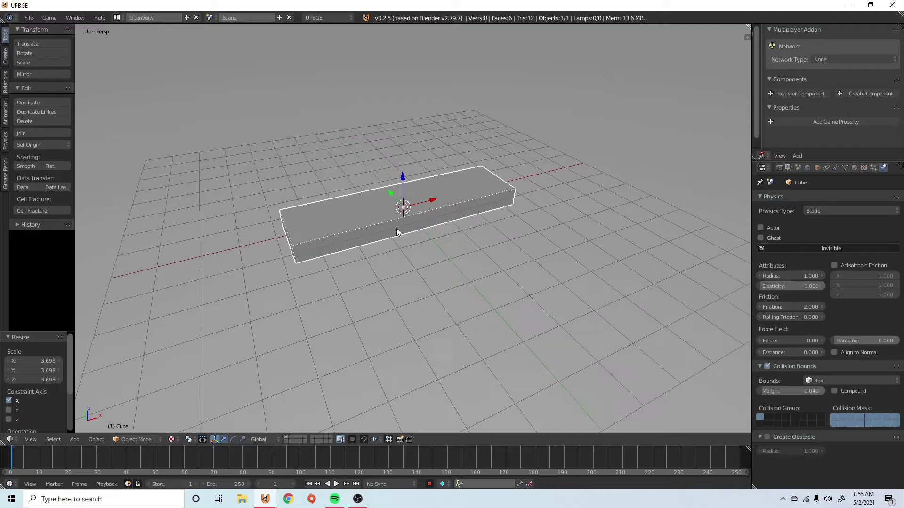
left_click(407, 194)
Add a second cube and raise it about 2.16 along Z so it sits above the platform
middle_click_drag(408, 194, 415, 228)
key("shift+a")
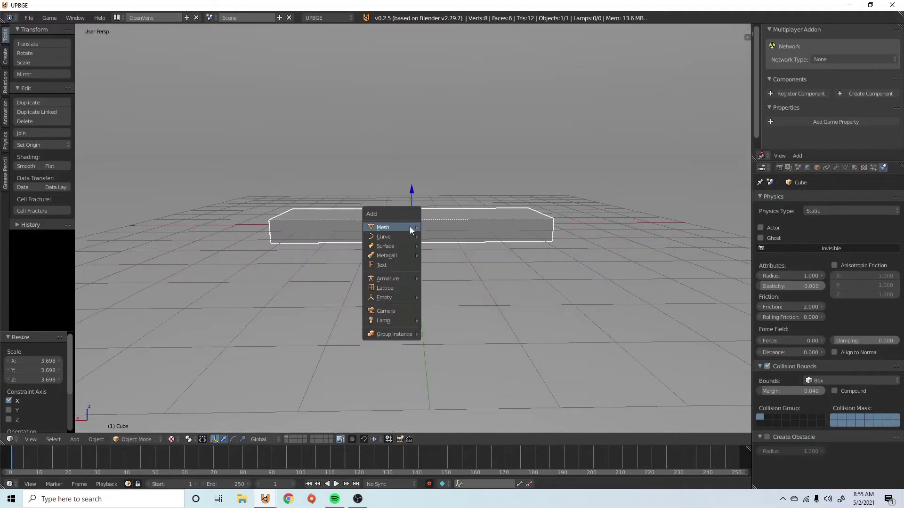
mouse_move(411, 227)
left_click(443, 238)
key("g")
key("z")
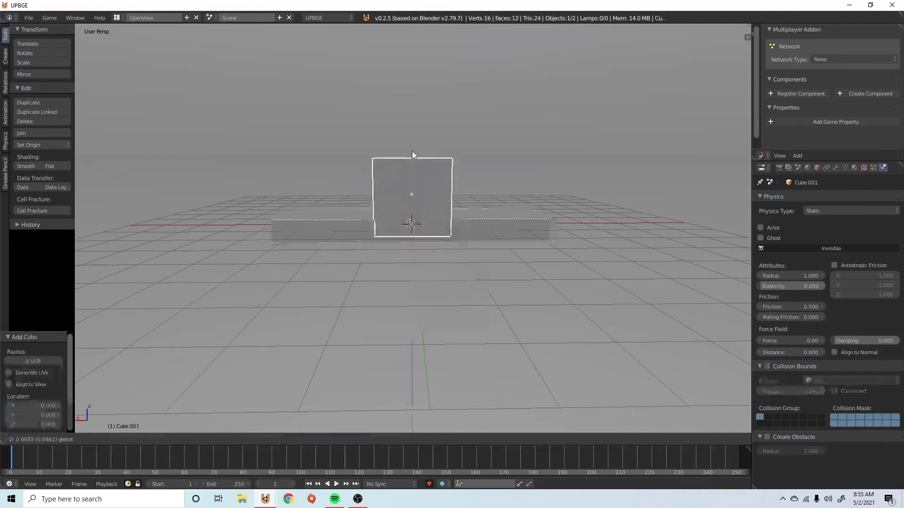
left_click(414, 113)
Shrink the upper cube uniformly by about 0.49 and stretch it by about 2.25 along Z
middle_click_drag(545, 210, 528, 214)
key("s")
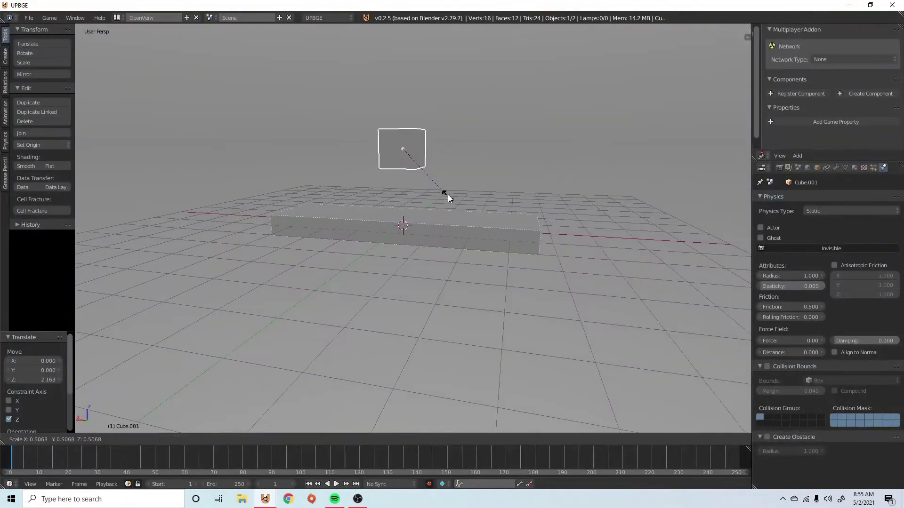
left_click(448, 194)
key("s")
key("z")
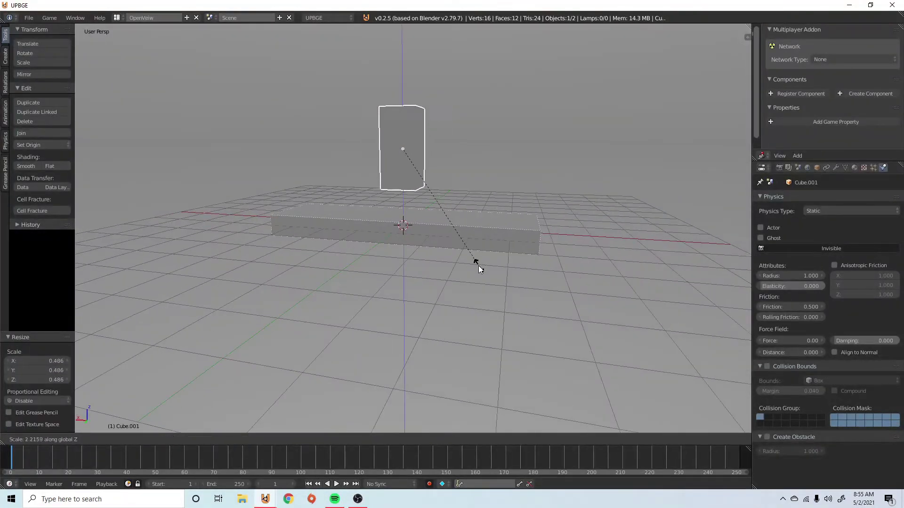
left_click(479, 266)
Give the tall upper block the Dynamic physics type and enable collision bounds with the Capsule shape
middle_click_drag(478, 265, 659, 245)
left_click(852, 211)
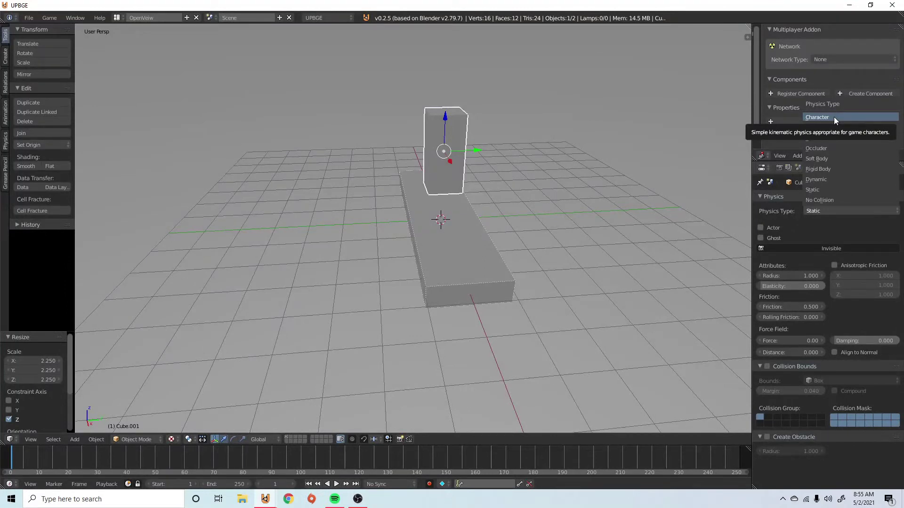
left_click(843, 178)
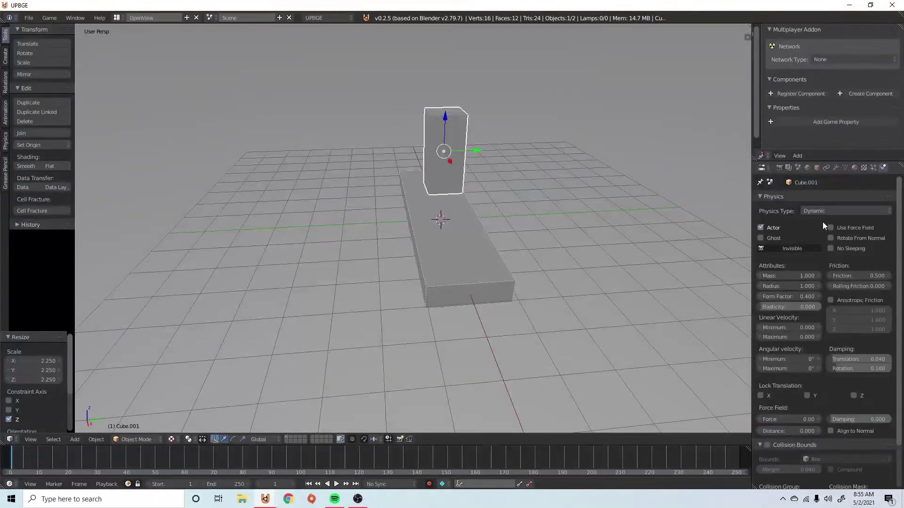
left_click(767, 445)
left_click(839, 459)
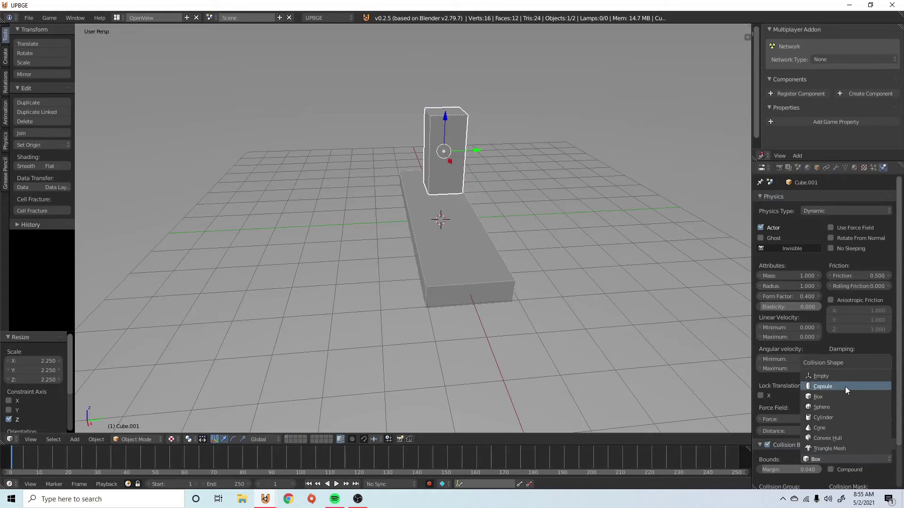
left_click(846, 386)
Set the tall block's physics friction to 16
scroll(812, 349, "down", 2)
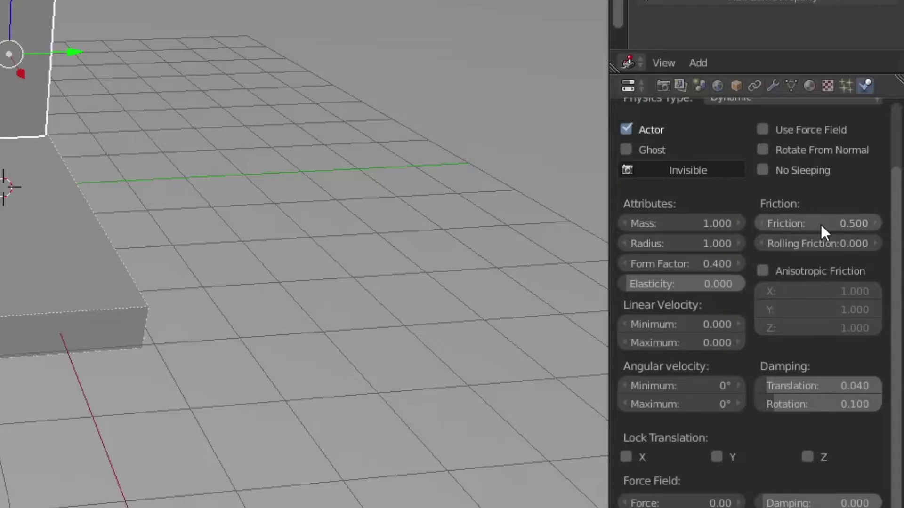
left_click(837, 223)
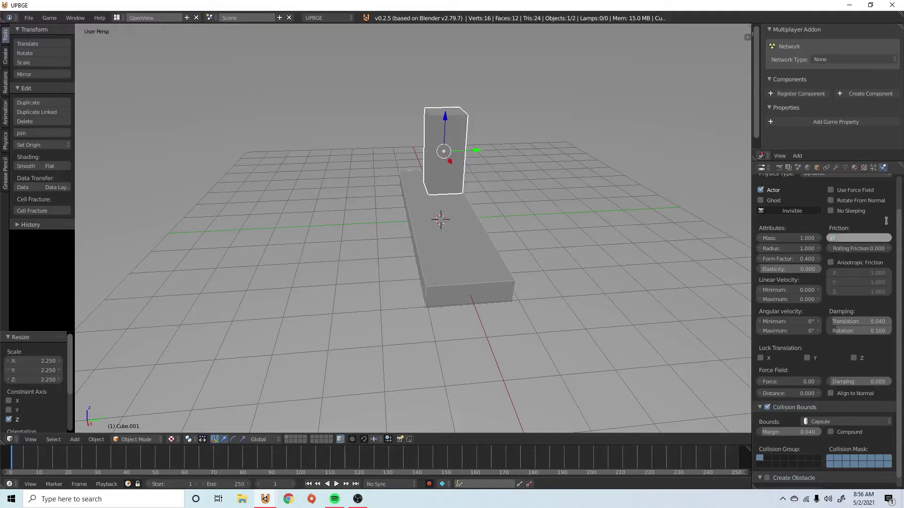
type("16")
key("Return")
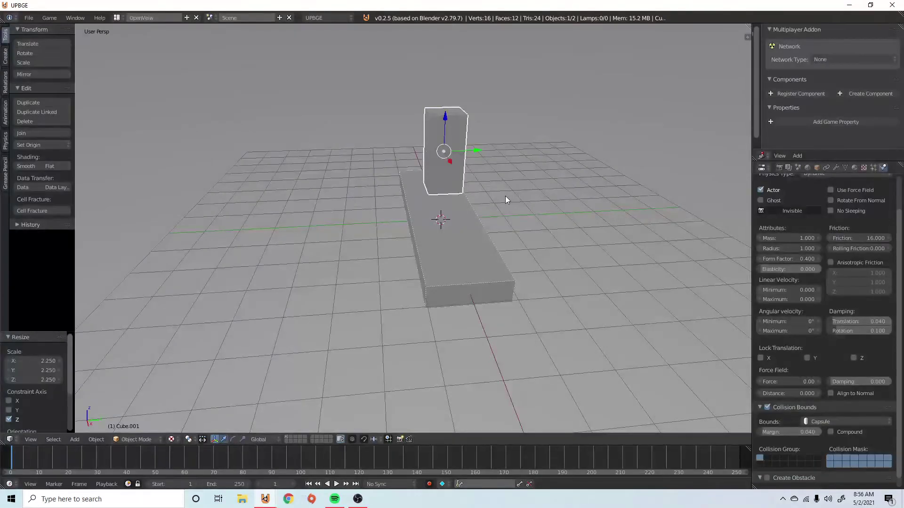
Run the game in the viewport to test the block falling onto the platform, and stop it
middle_click_drag(505, 196, 411, 121)
scroll(423, 139, "up", 3)
scroll(474, 129, "down", 3)
key("p")
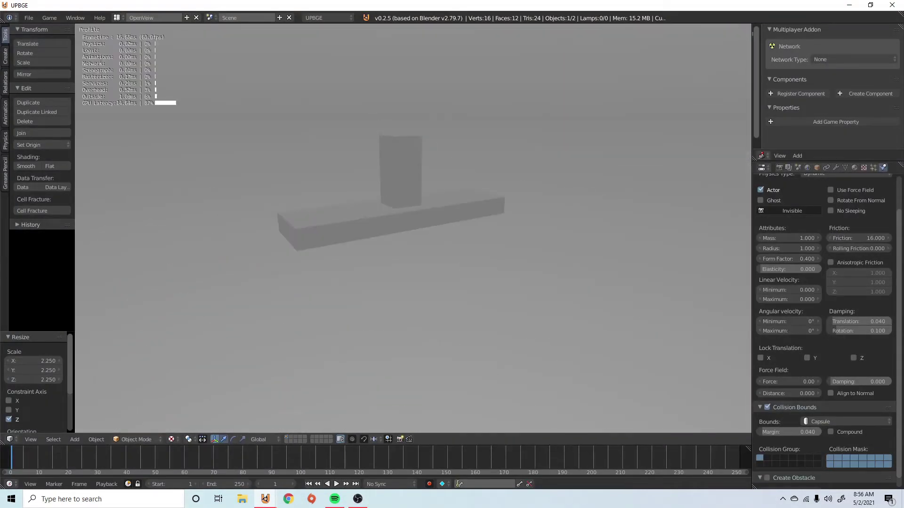
key("Escape")
Add a sun lamp and move it about -3.85 along Y, away from the platform
key("shift+a")
mouse_move(453, 333)
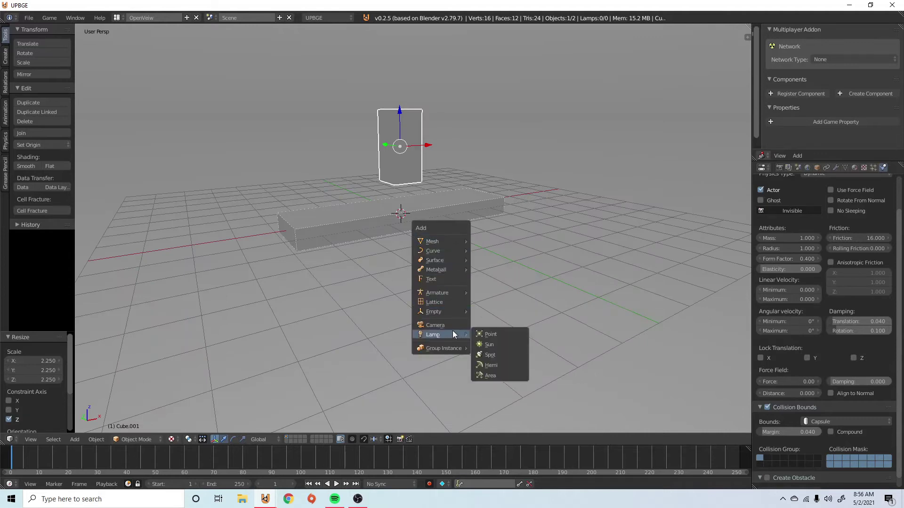
left_click(507, 344)
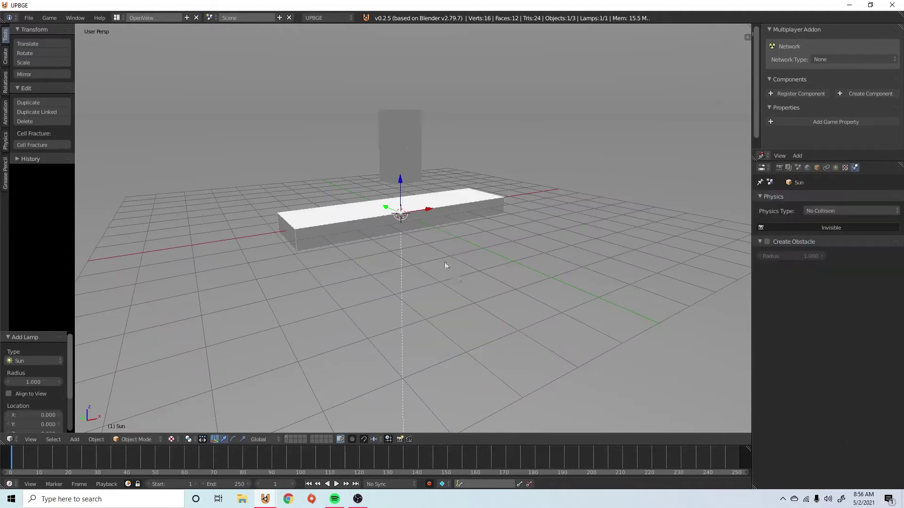
middle_click_drag(447, 266, 424, 221)
key("g")
key("y")
left_click(518, 212)
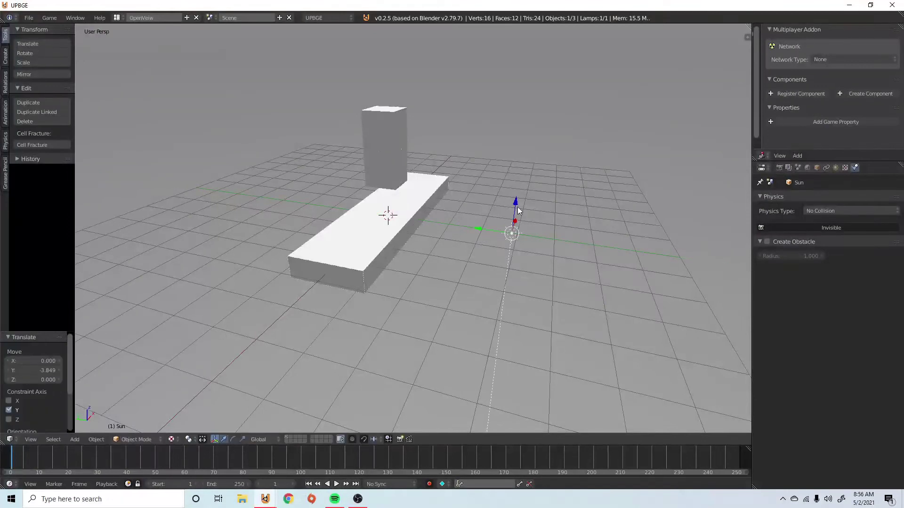
Raise the sun lamp along Z above the platform and rotate it about 51.5° to light the blocks at an angle
key("g")
key("z")
left_click(540, 93)
key("r")
left_click(466, 241)
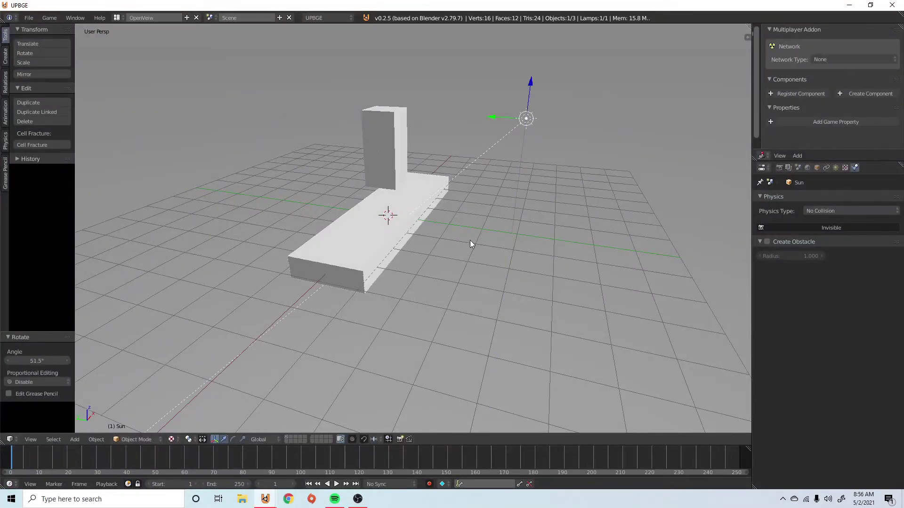
Give the tall block a new material with a blue diffuse colour
middle_click_drag(469, 240, 394, 224)
right_click(415, 155)
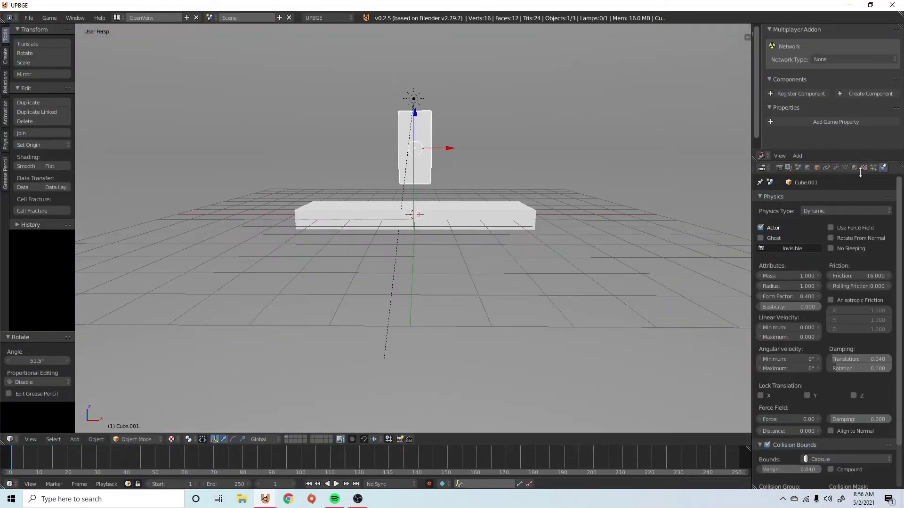
left_click(854, 167)
left_click(815, 231)
left_click(794, 346)
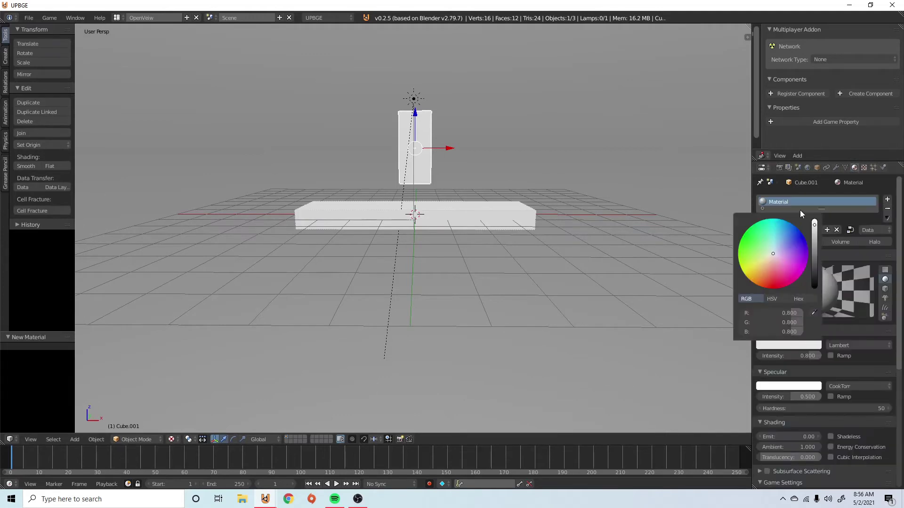
left_click_drag(773, 253, 801, 257)
Give the platform a new material with a red diffuse colour
right_click(617, 226)
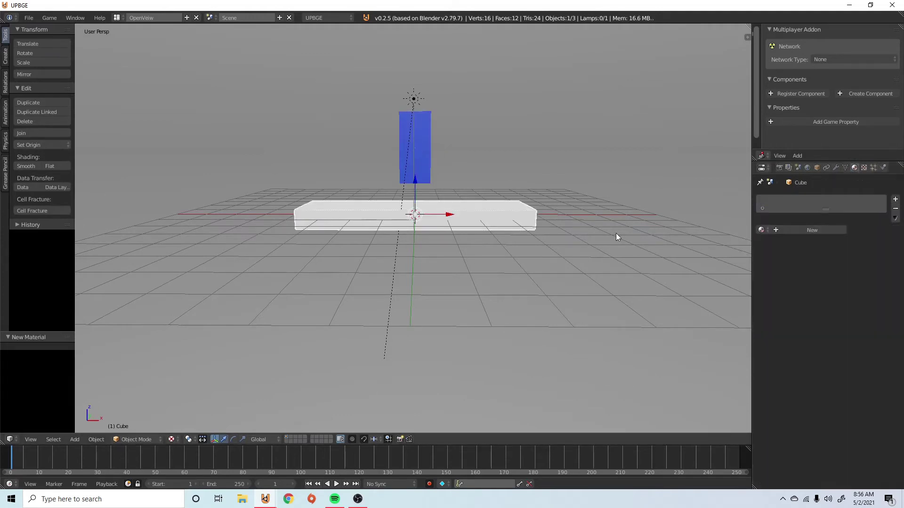
left_click(783, 234)
left_click(788, 345)
left_click(755, 255)
key("ctrl+s")
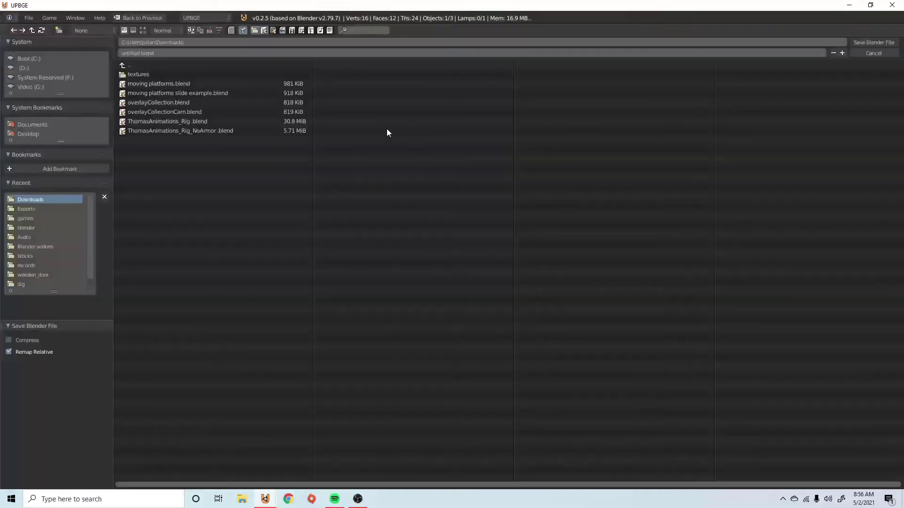
key("Escape")
middle_click_drag(378, 91, 440, 171)
scroll(416, 180, "up", 4)
scroll(534, 178, "down", 5)
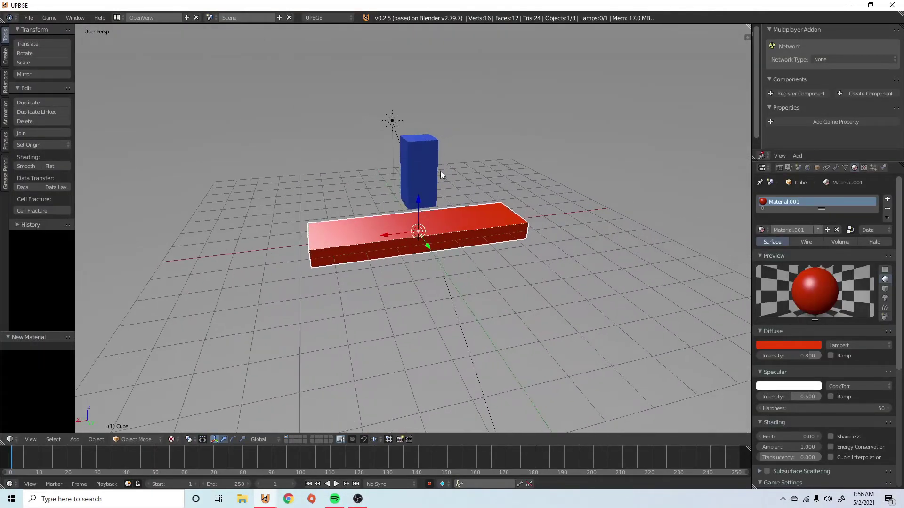
Switch to the Game Logic screen layout and add an Always sensor to the platform
left_click(116, 18)
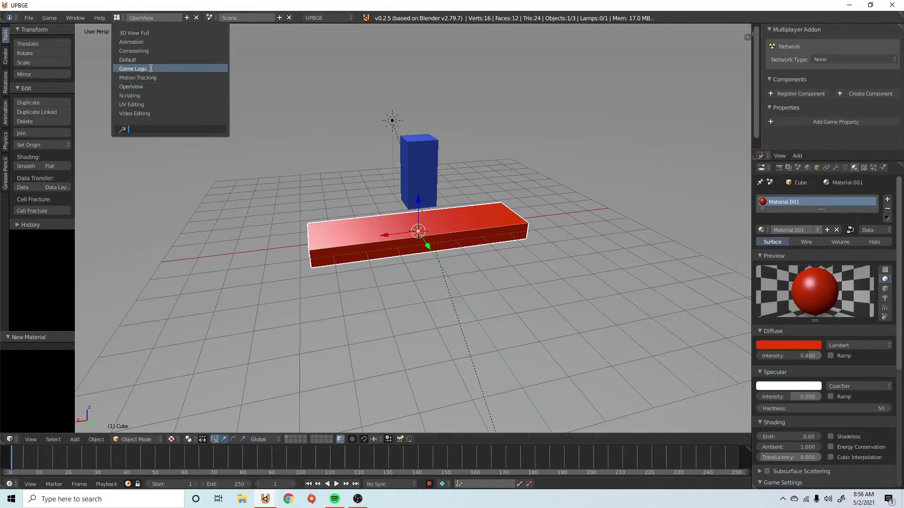
left_click(156, 70)
middle_click_drag(386, 193, 346, 269)
scroll(462, 113, "up", 4)
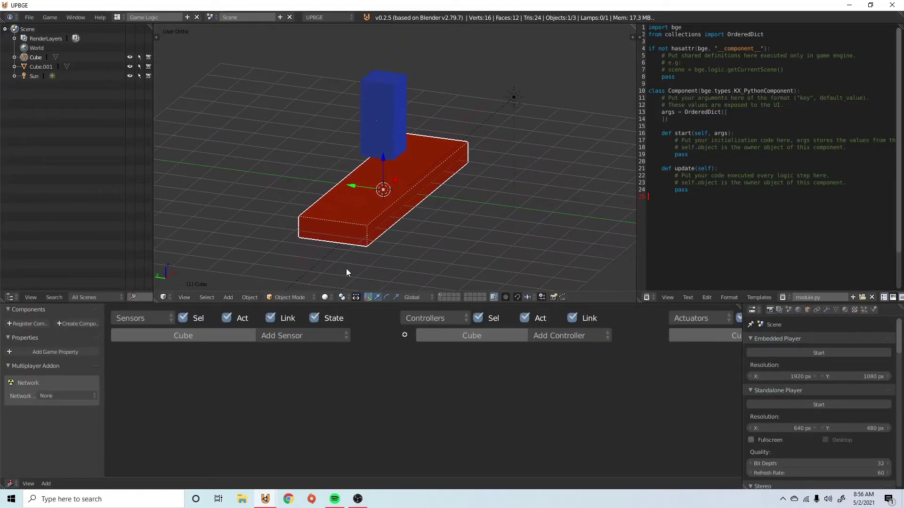
left_click(304, 337)
left_click(309, 302)
Add a Motion actuator to the platform and wire it to the Always sensor through an And controller
scroll(494, 362, "right", 5, "ctrl")
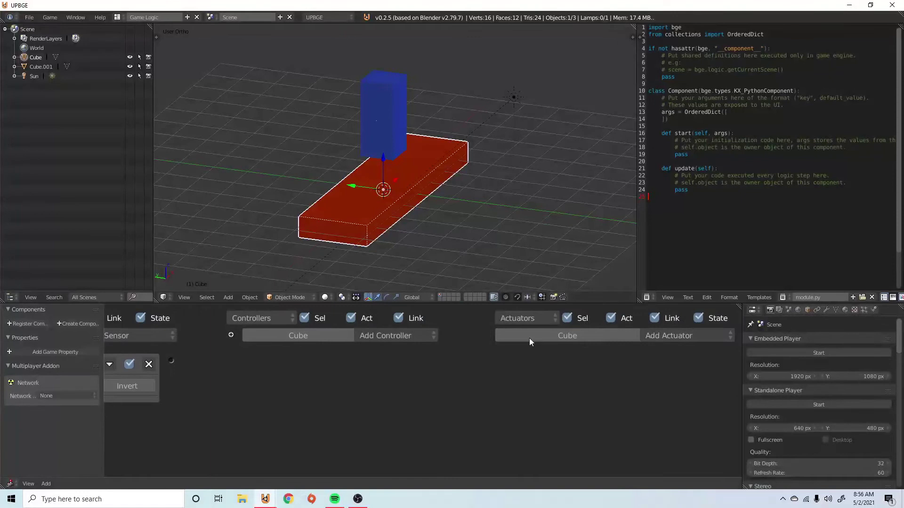
left_click(675, 336)
left_click(667, 194)
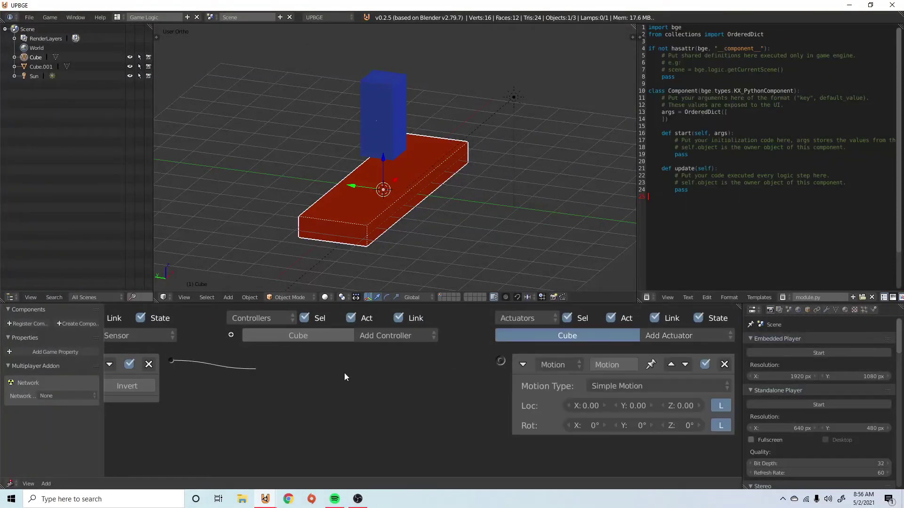
left_click_drag(494, 361, 500, 361)
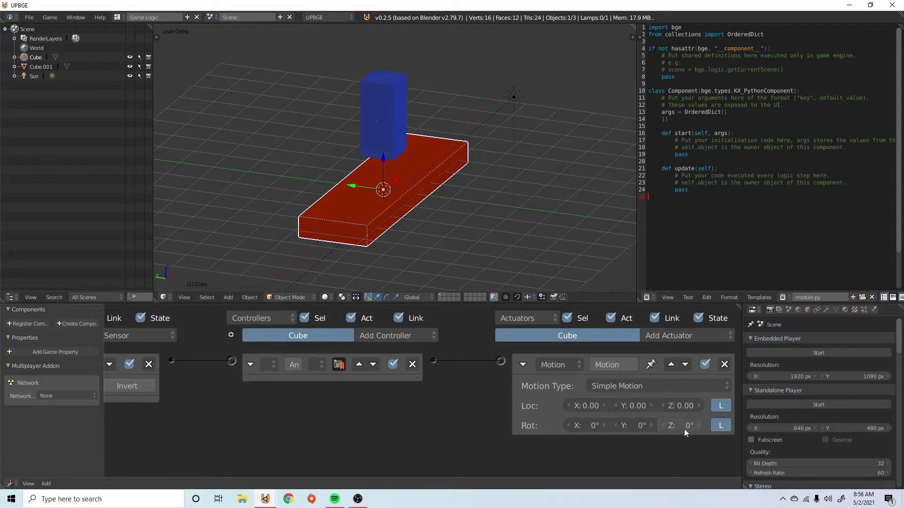
Set the platform actuator's Z rotation to 0.5° and run the game to test the rotation, and stop it
key("Return")
key("ctrl+s")
key("Escape")
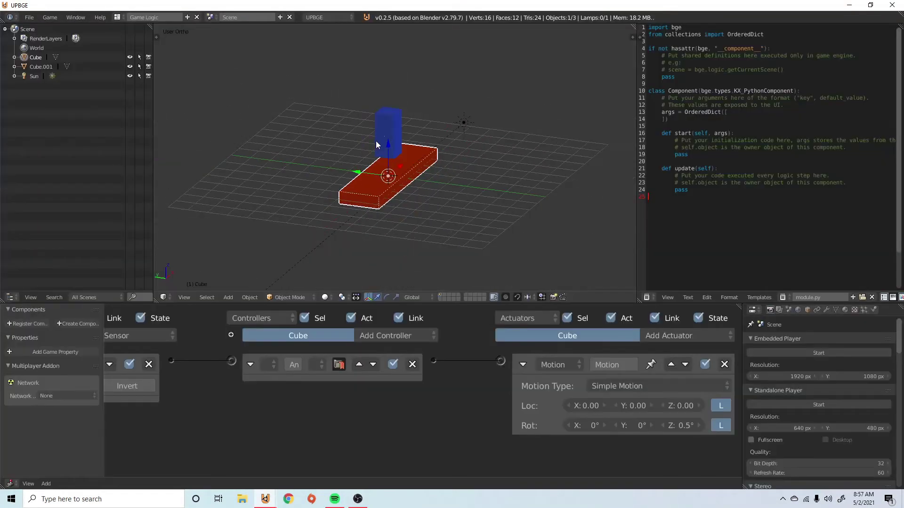
key("p")
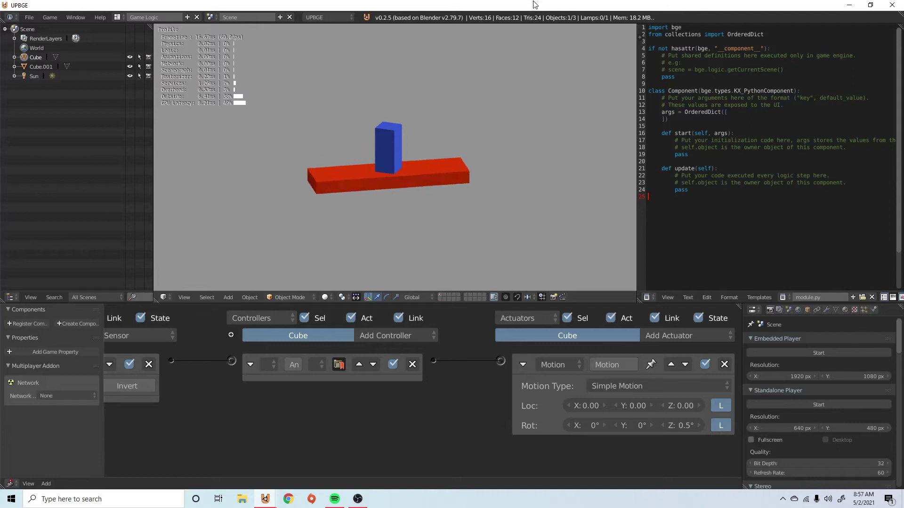
key("Escape")
Move the tall block along X close to one end of the platform and test it there in a game run
middle_click_drag(440, 109, 574, 92)
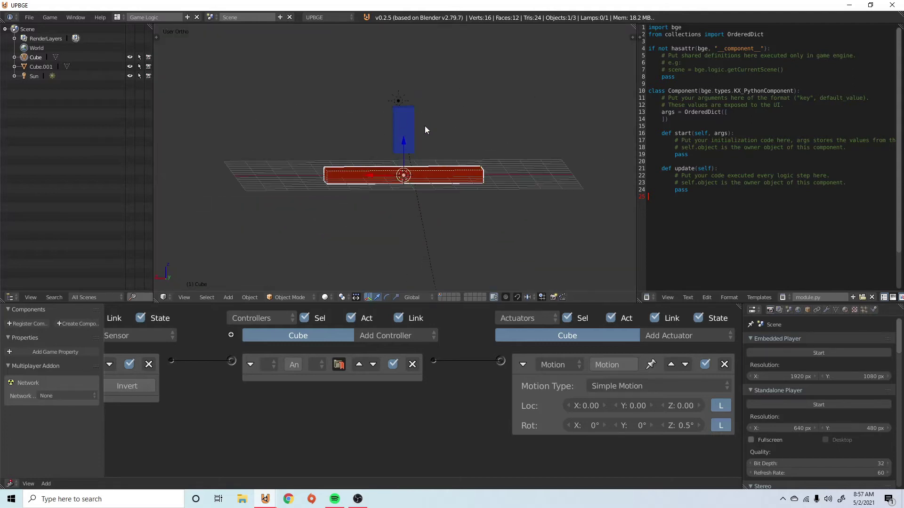
right_click(405, 132)
key("g")
key("x")
left_click(477, 138)
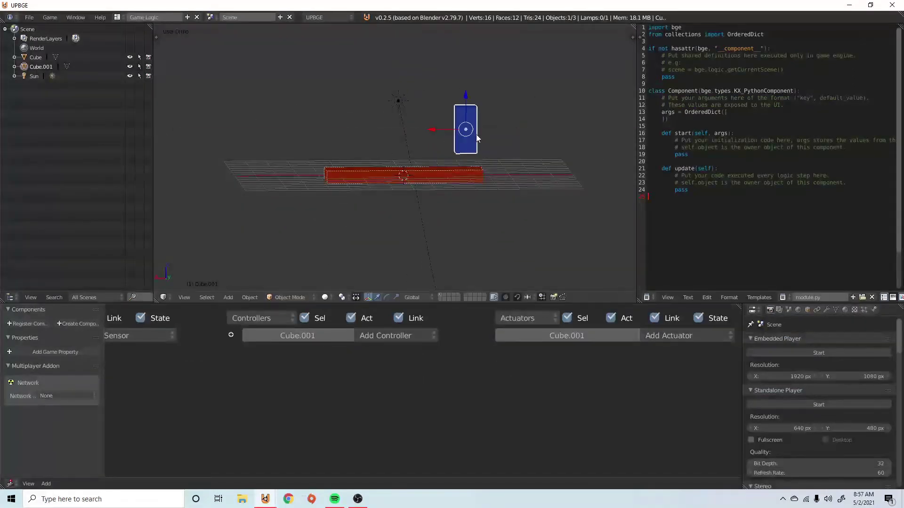
key("p")
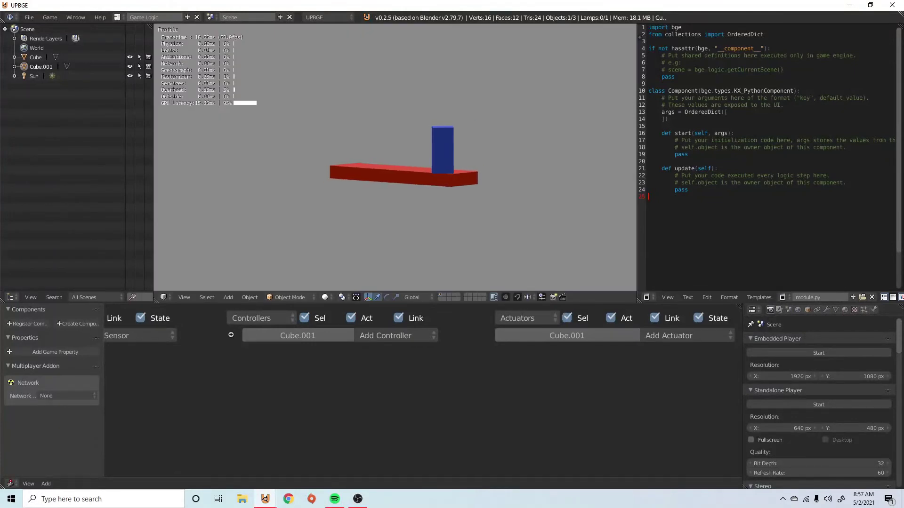
key("Escape")
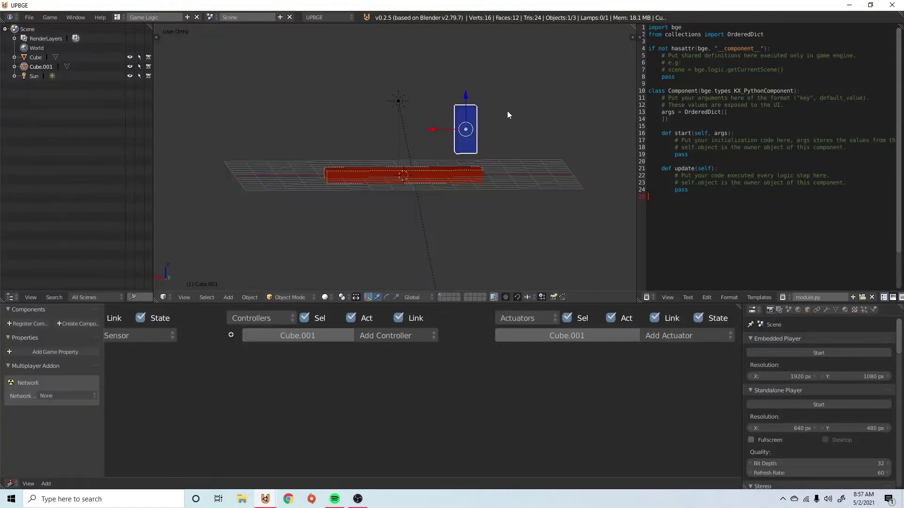
Try the Character physics type on the tall block in a game run, and return it to Dynamic
left_click(873, 309)
left_click(821, 353)
left_click(835, 260)
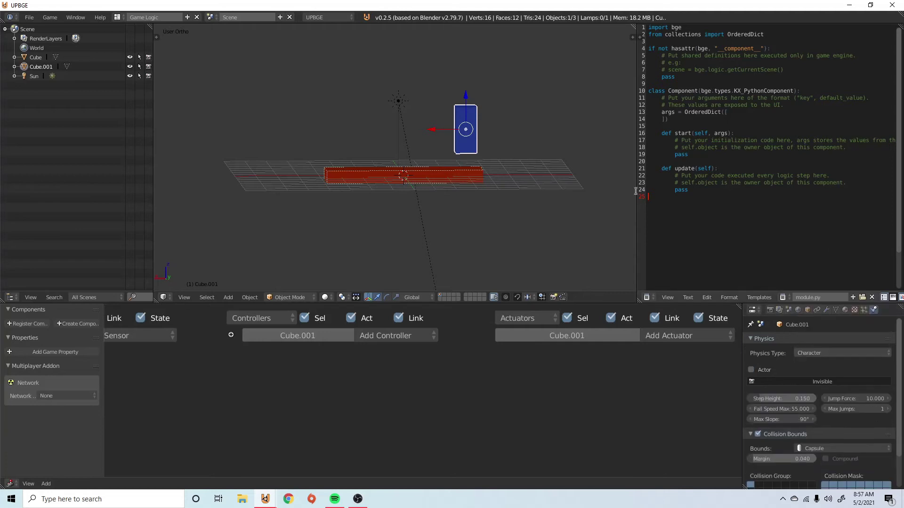
middle_click_drag(411, 175, 471, 174)
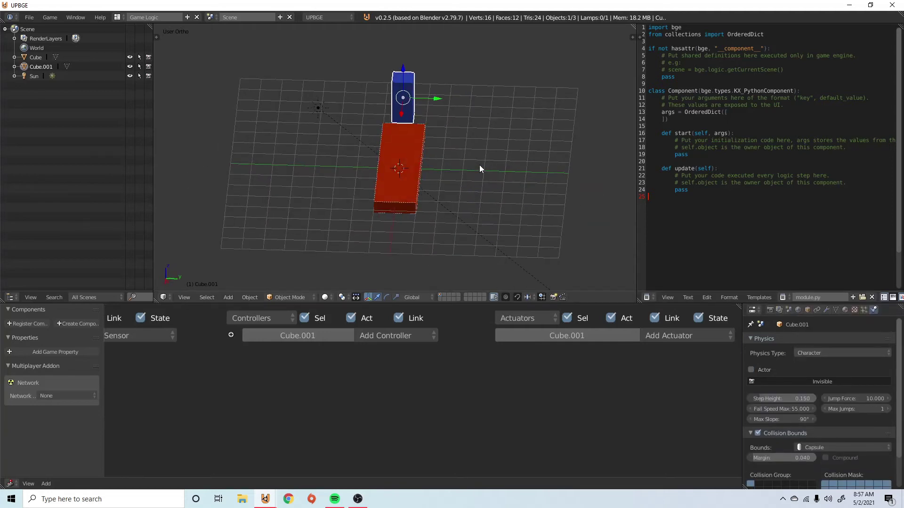
key("p")
key("Escape")
left_click(837, 321)
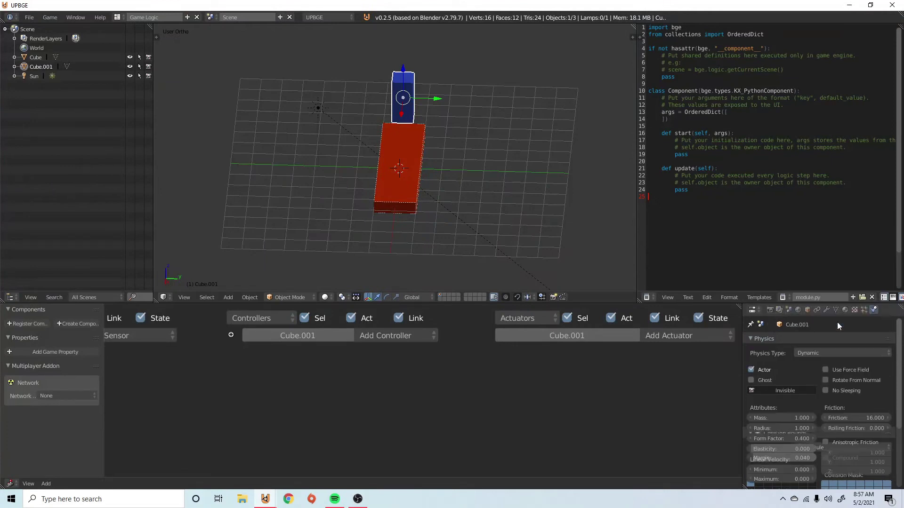
Try a Motion actuator set to Character Motion on the tall block, and remove it
scroll(353, 134, "up", 1)
middle_click_drag(353, 134, 414, 155)
middle_click_drag(309, 380, 481, 379)
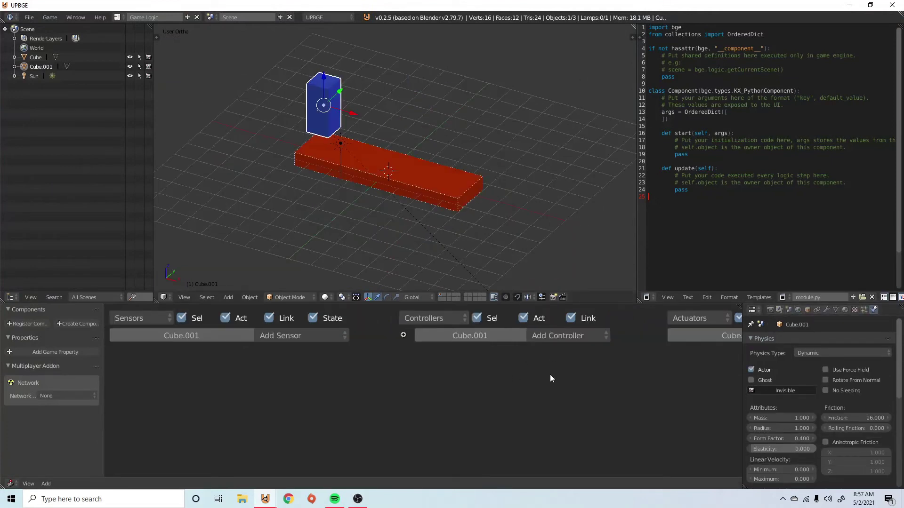
left_click(837, 353)
left_click(305, 336)
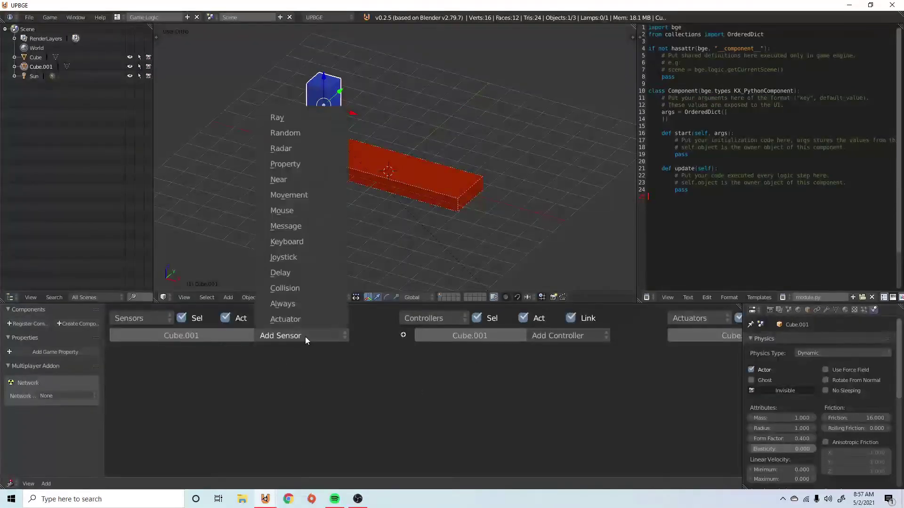
scroll(515, 363, "right", 5, "ctrl")
left_click(688, 335)
left_click(659, 195)
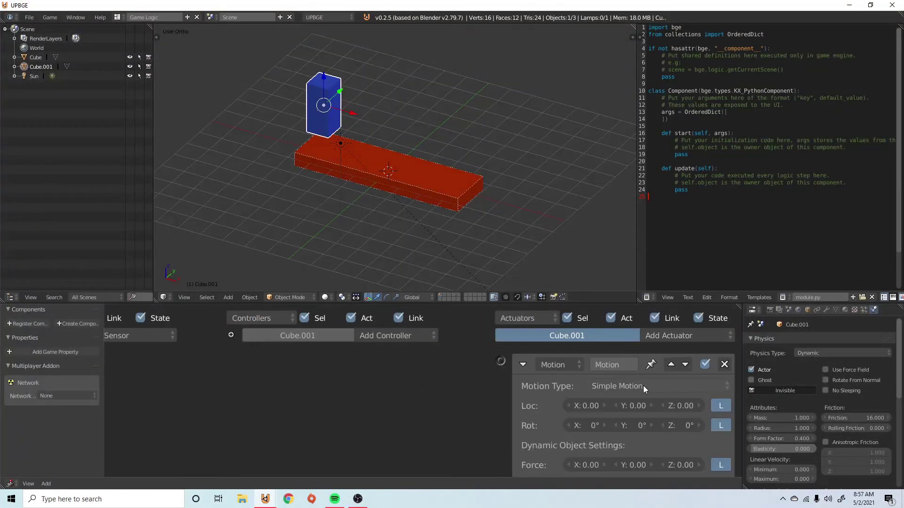
left_click(643, 386)
left_click(648, 338)
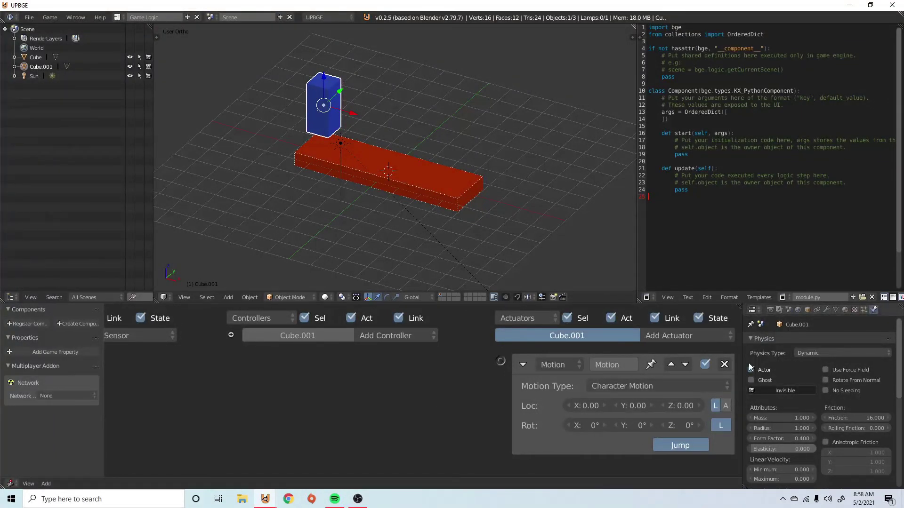
left_click(725, 365)
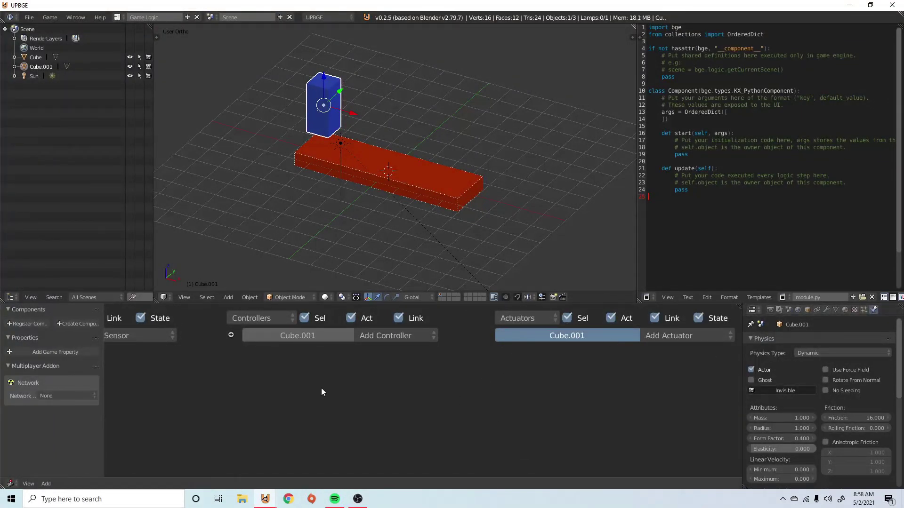
Add a Keyboard sensor to the tall block and assign the Spacebar as its key
scroll(252, 374, "left", 5, "ctrl")
left_click(306, 338)
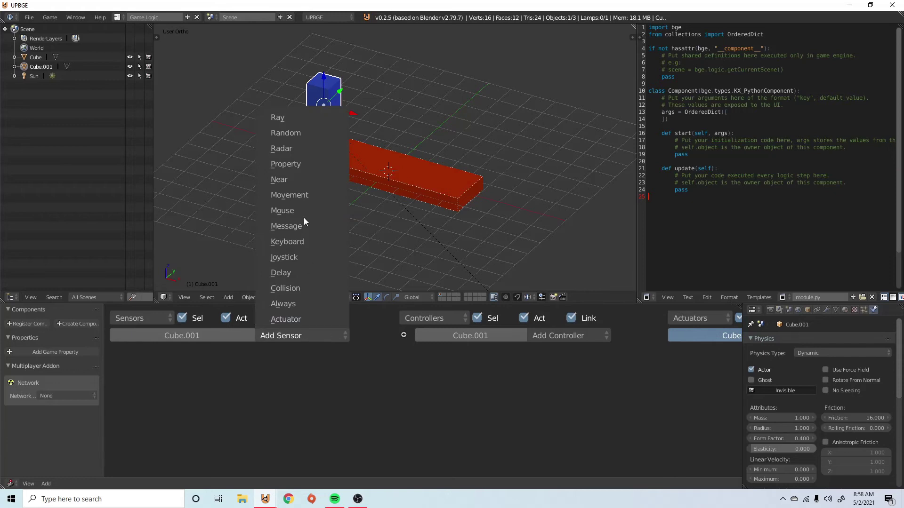
left_click(297, 241)
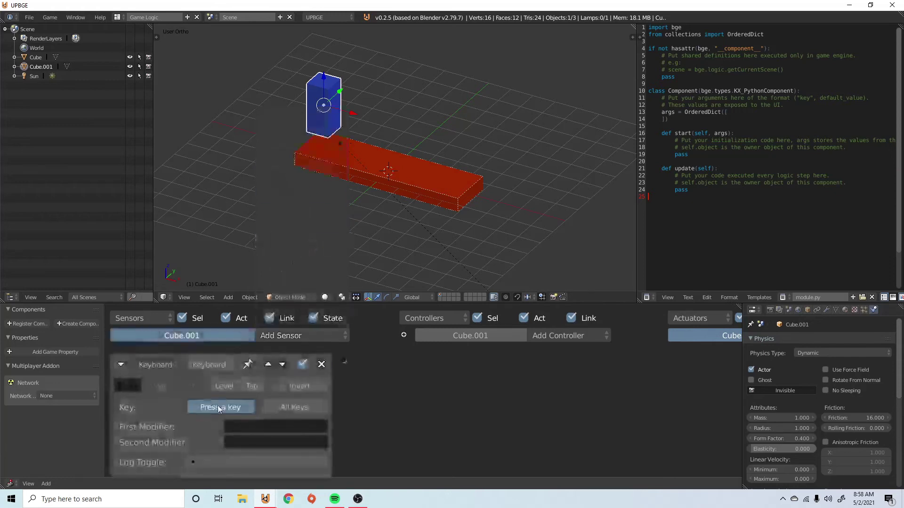
Add a Motion actuator to the tall block and wire it to the Keyboard sensor through an And controller
scroll(282, 410, "right", 5, "ctrl")
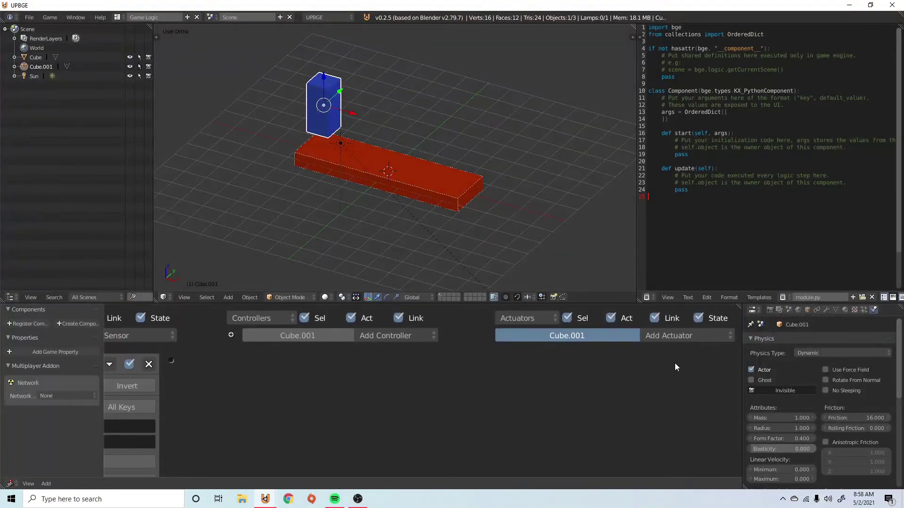
left_click(677, 335)
left_click(670, 194)
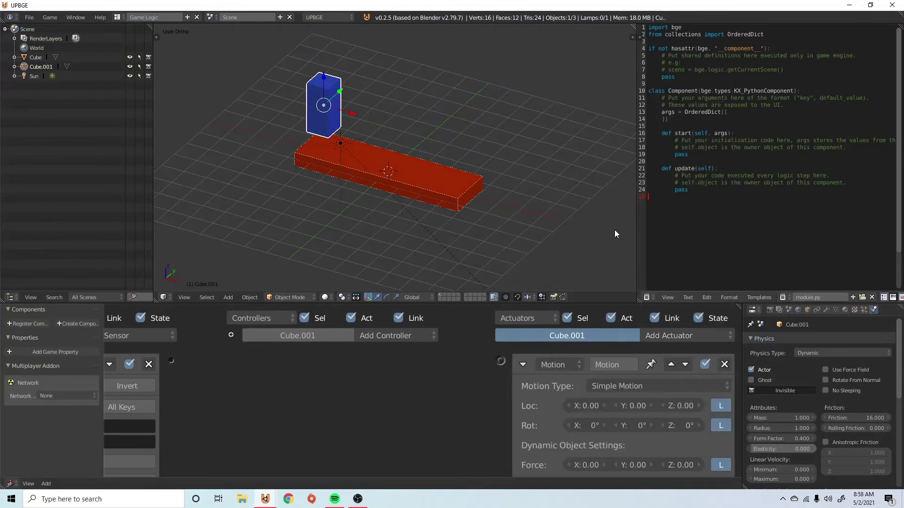
left_click_drag(174, 361, 500, 361)
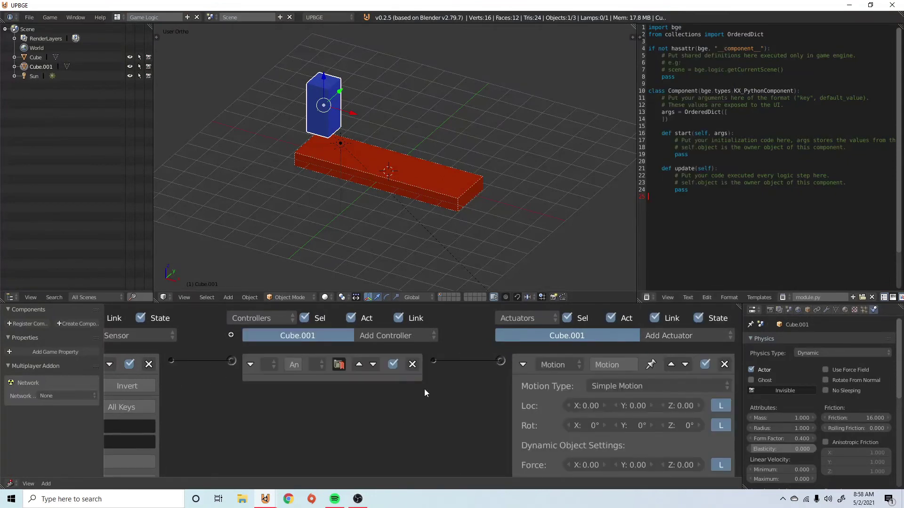
Enable Tap on the tall block's Keyboard sensor, and collapse the sensor and its And controller
scroll(405, 389, "left", 5, "ctrl")
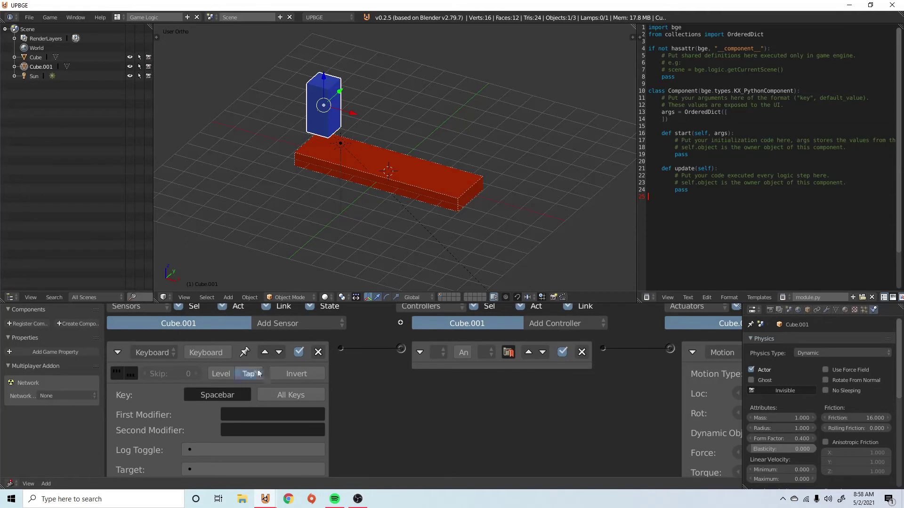
left_click(118, 353)
scroll(433, 385, "right", 4, "ctrl")
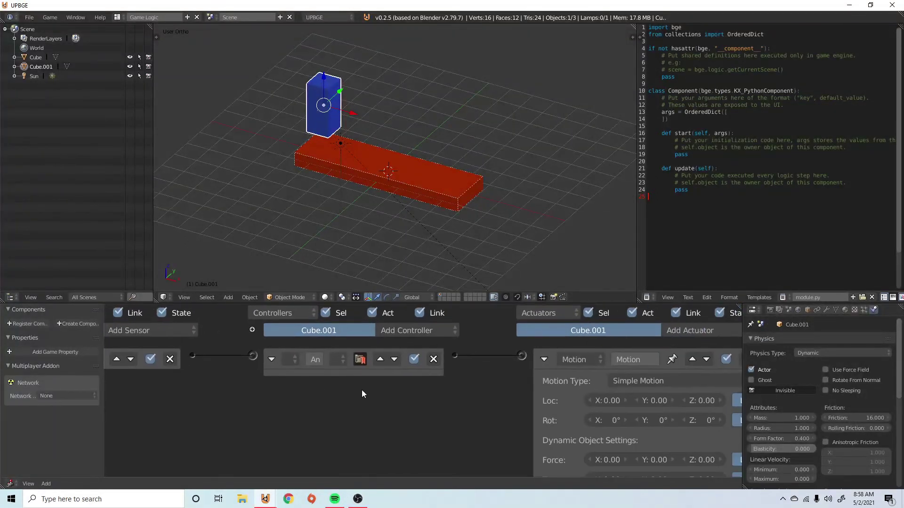
left_click(271, 359)
Add a Collision sensor to the tall block and wire it to the existing And controller
left_click(160, 331)
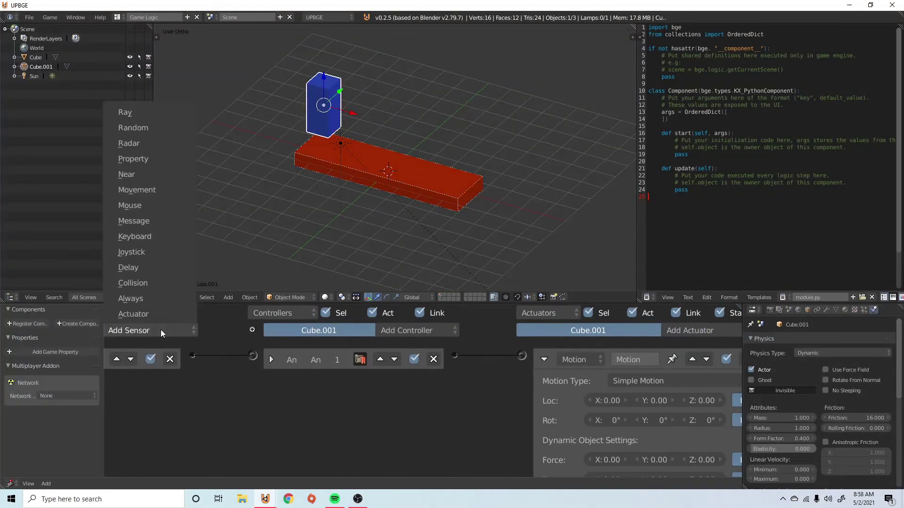
left_click(133, 283)
scroll(198, 396, "left", 4, "ctrl")
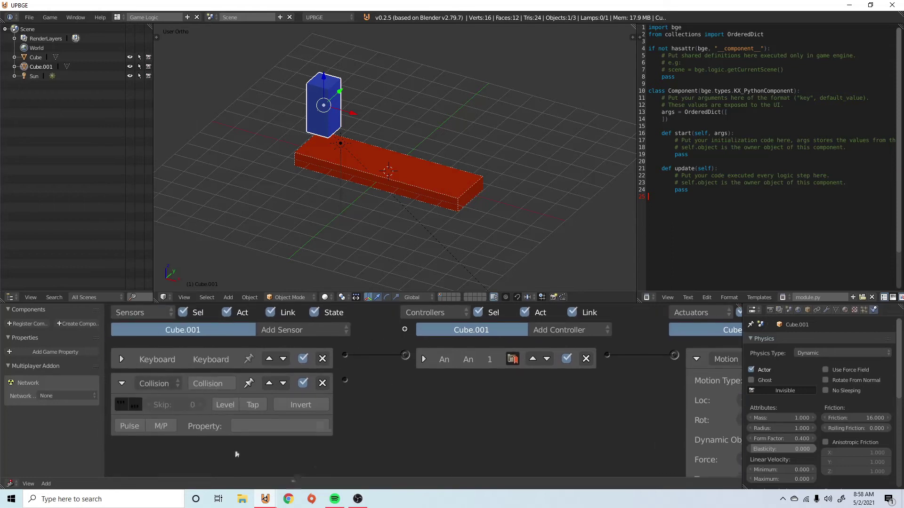
scroll(484, 422, "right", 3, "ctrl")
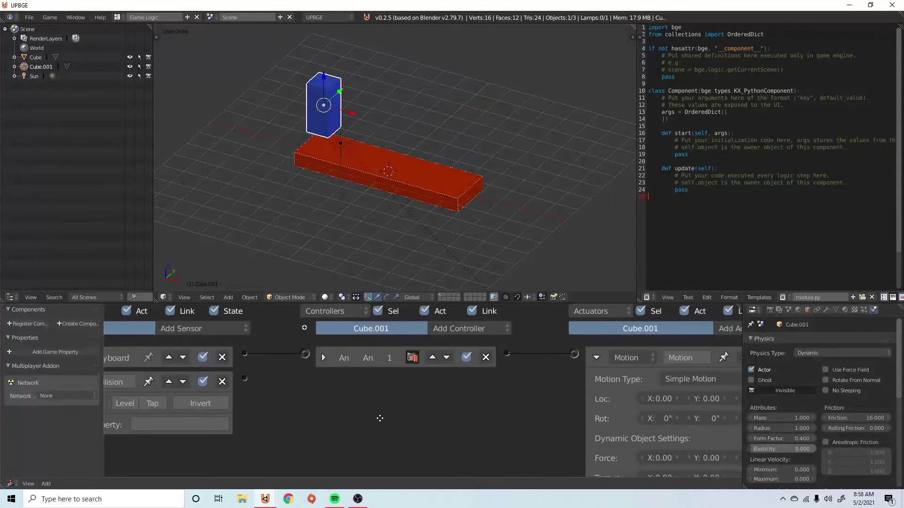
left_click_drag(299, 357, 429, 394)
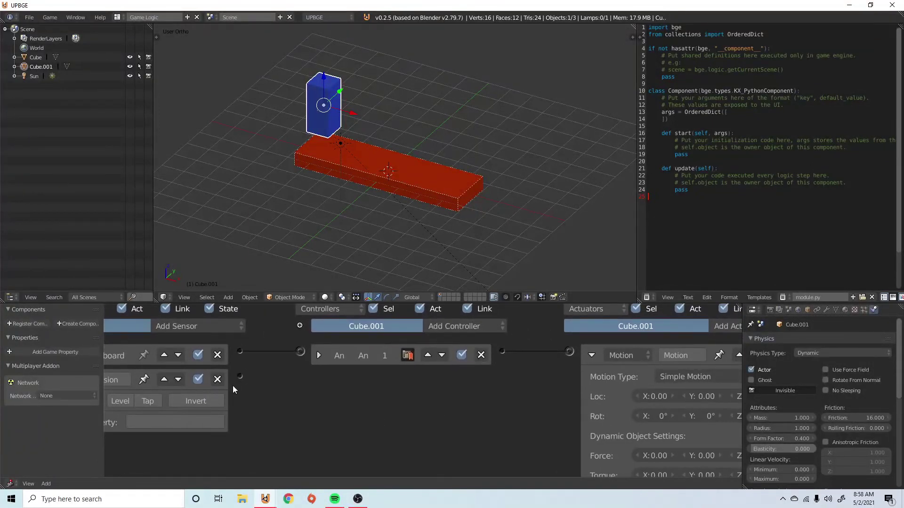
left_click_drag(283, 370, 301, 352)
key("Home")
Set the Z force of the tall block's Motion actuator to 300
scroll(391, 391, "down", 1)
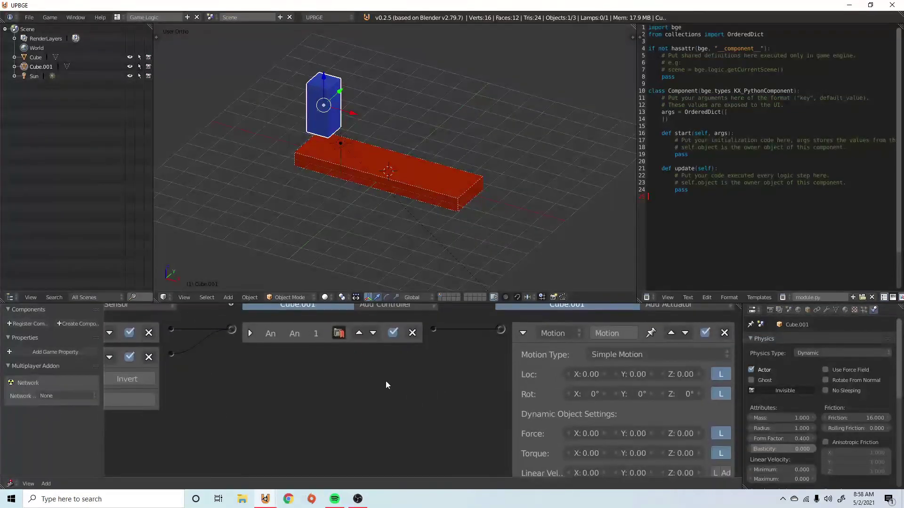
scroll(528, 367, "down", 3)
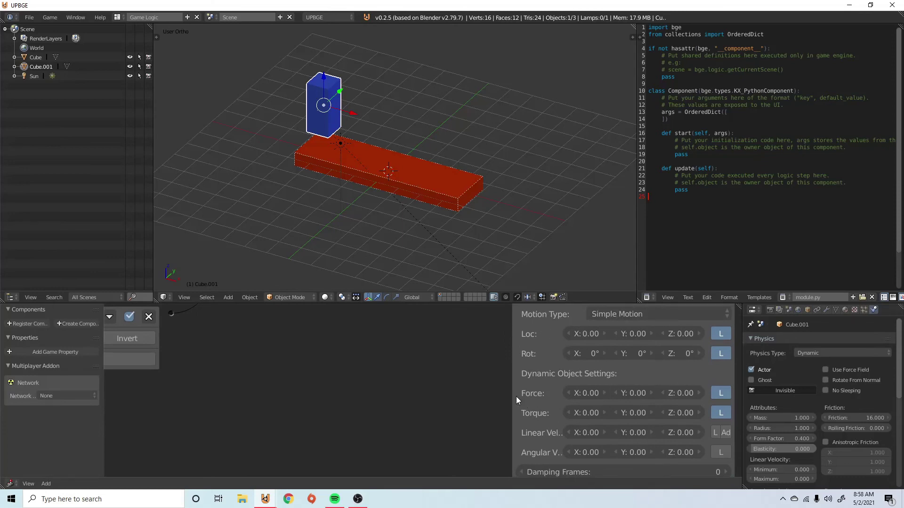
left_click(677, 394)
type("300")
key("Return")
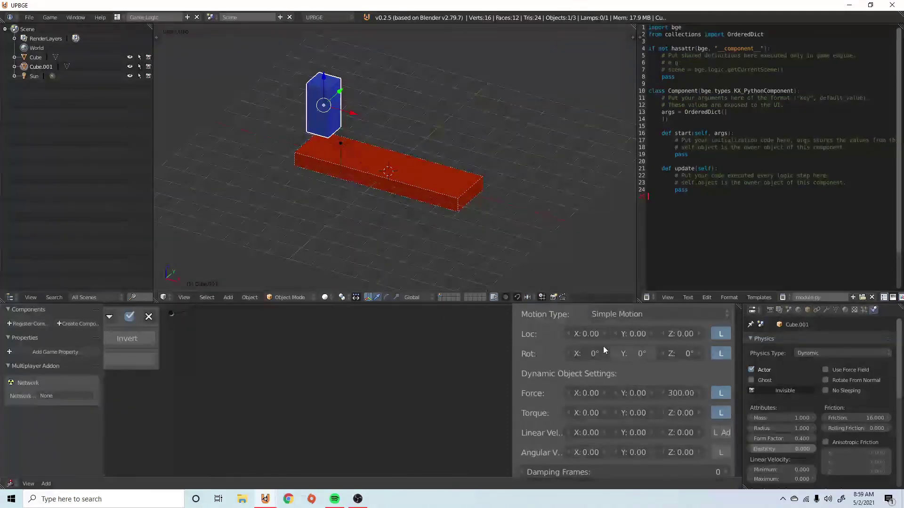
Run the game to test the tall block's Spacebar jump on the rotating platform, and stop it
key("ctrl+s")
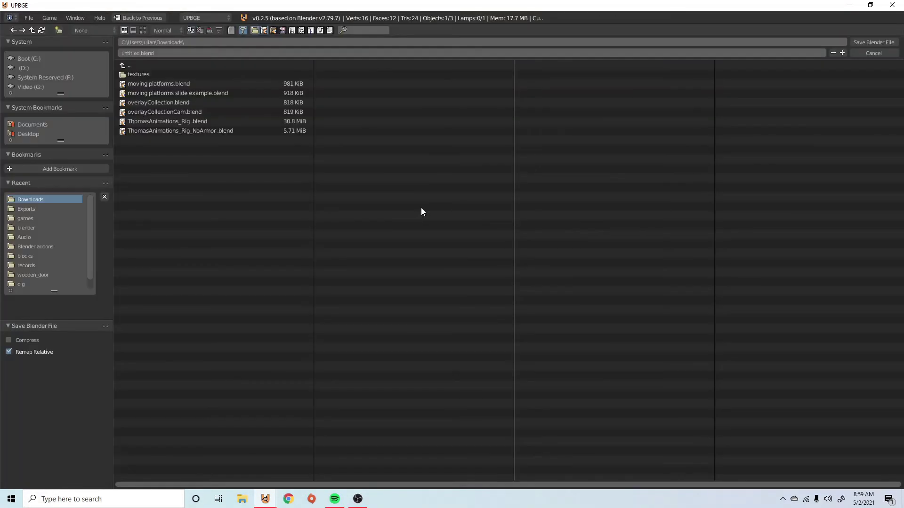
key("Escape")
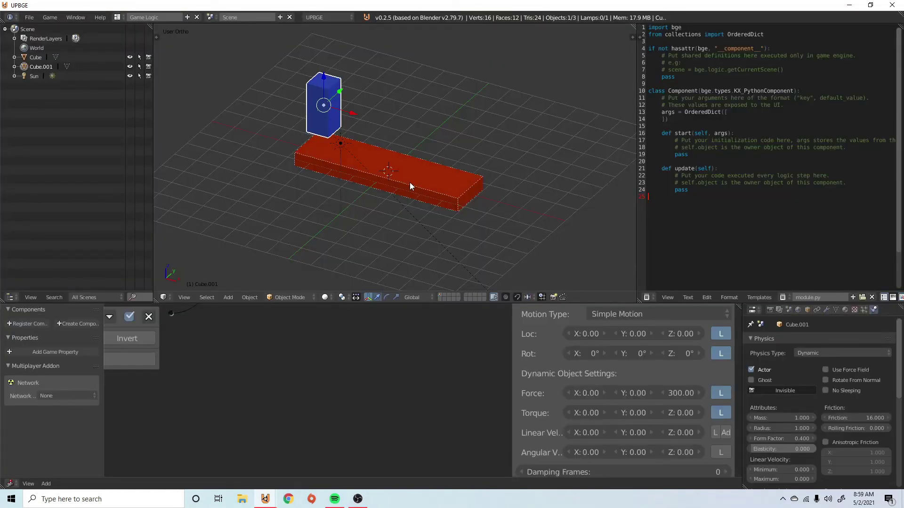
key("p")
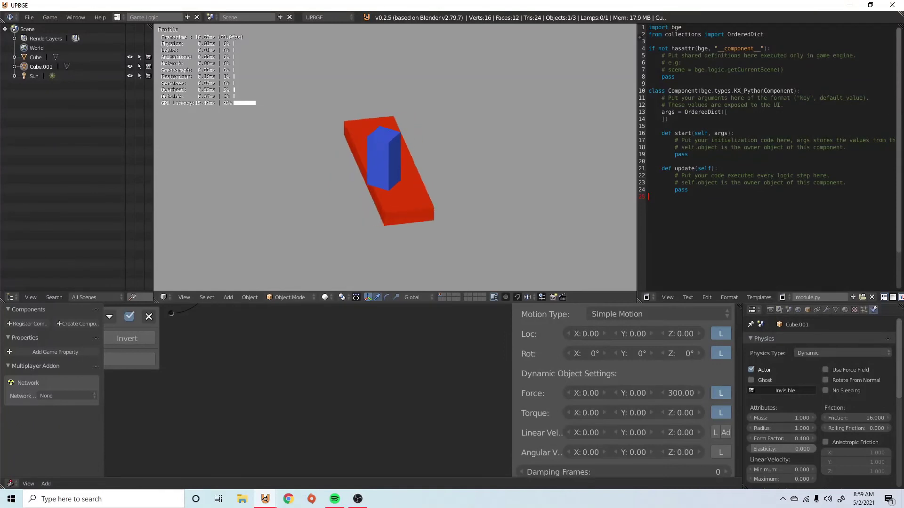
key("Escape")
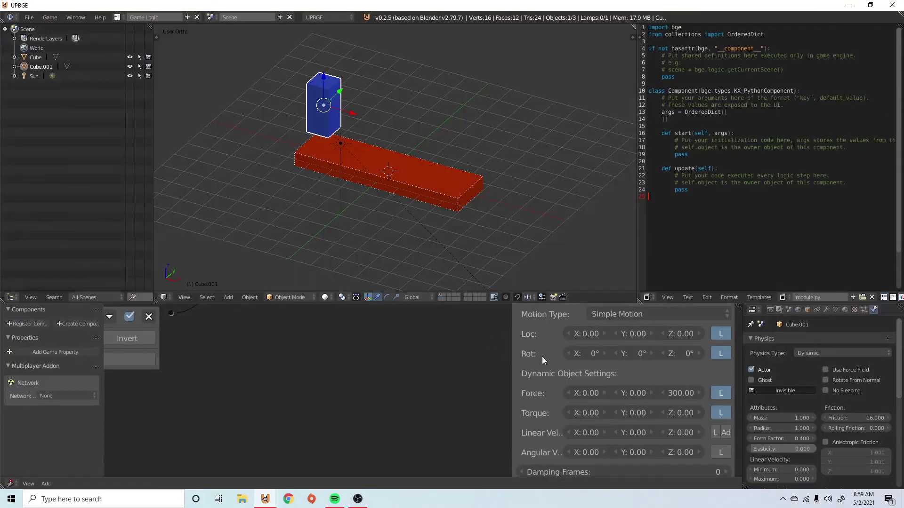
Collapse the tall block's Motion actuator and Collision sensor
scroll(542, 356, "up", 3)
scroll(532, 353, "up", 2)
left_click(521, 361)
middle_click_drag(521, 361, 694, 361)
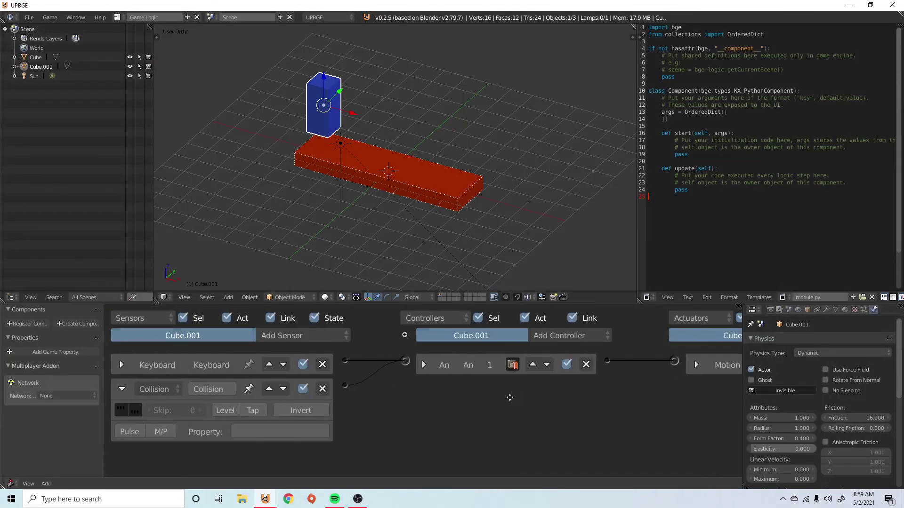
left_click(121, 389)
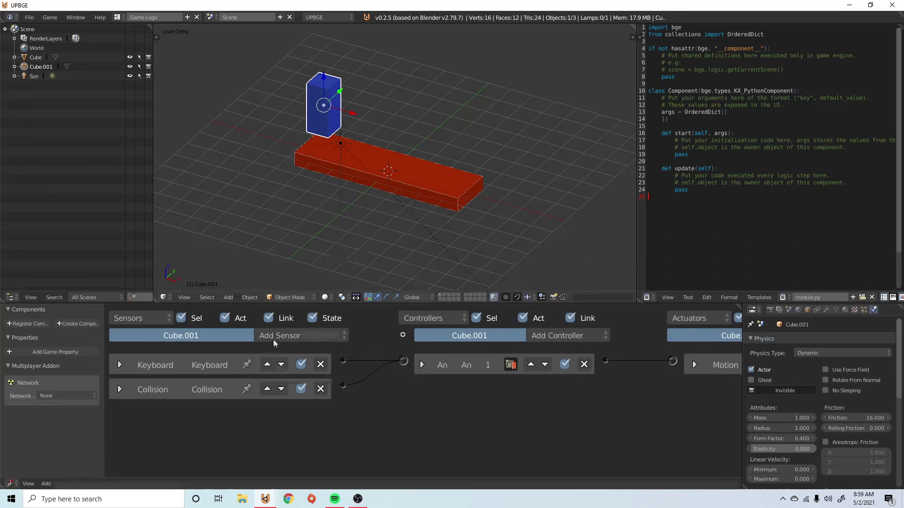
Add a second Keyboard sensor to the tall block and assign D as its key
left_click(293, 335)
left_click(285, 241)
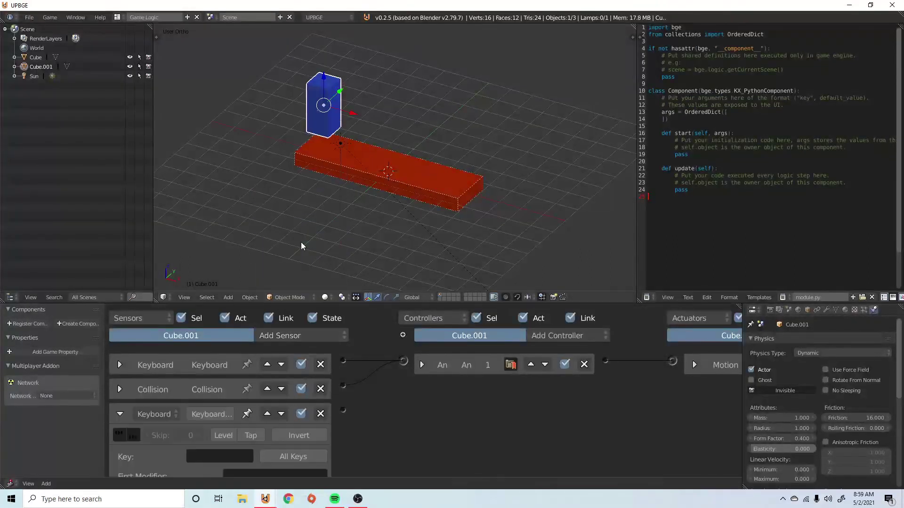
left_click(219, 458)
key("w")
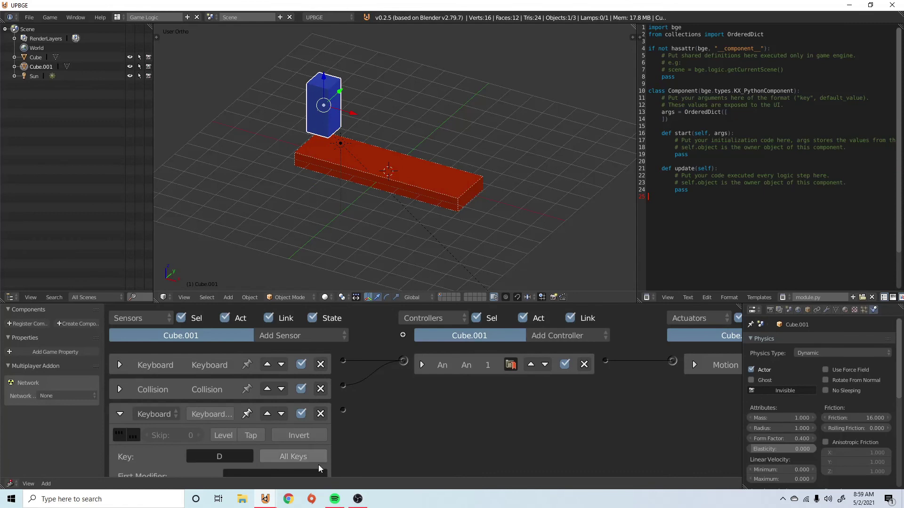
Add a second Motion actuator to the tall block and wire it to the D Keyboard sensor through a new And controller
scroll(693, 361, "right", 5)
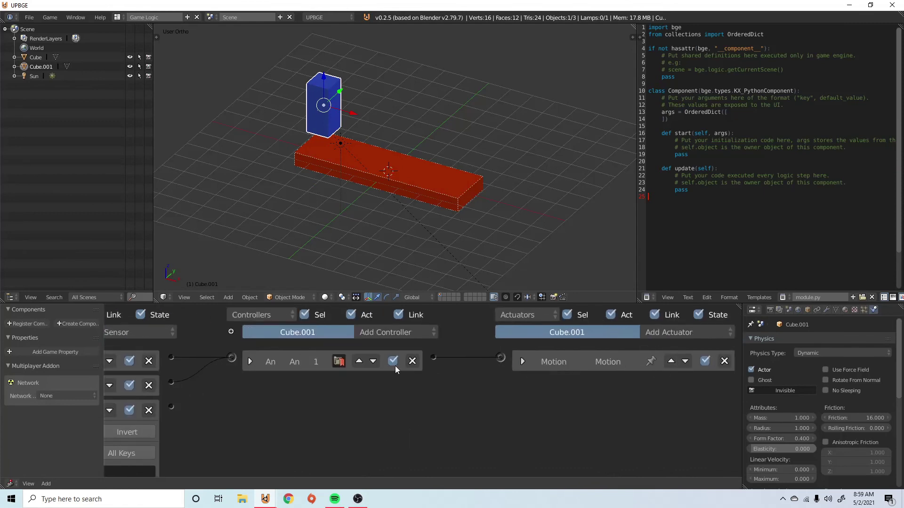
scroll(394, 366, "left", 3)
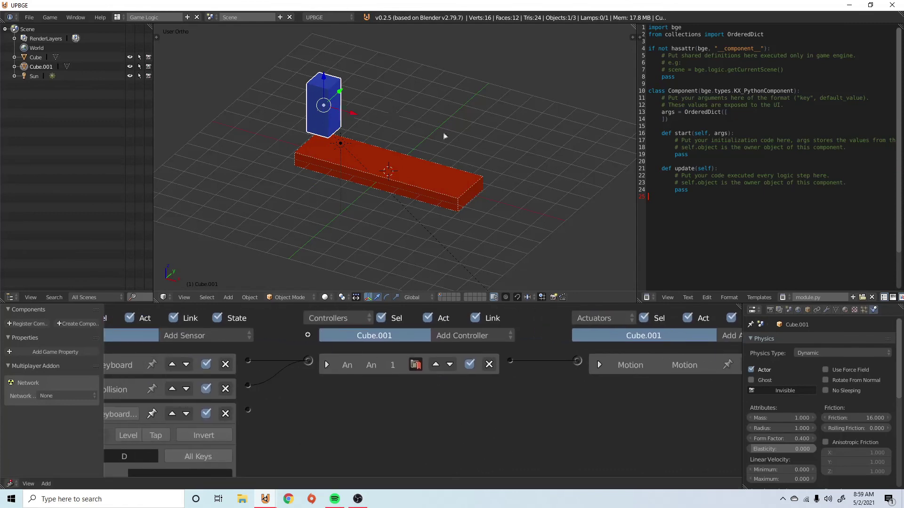
scroll(686, 367, "right", 3)
left_click(674, 332)
left_click(662, 174)
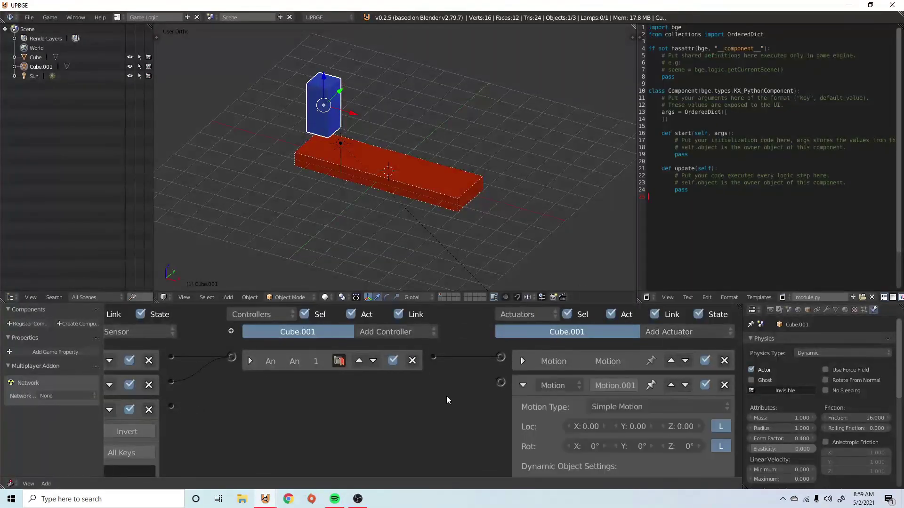
left_click_drag(171, 406, 501, 382)
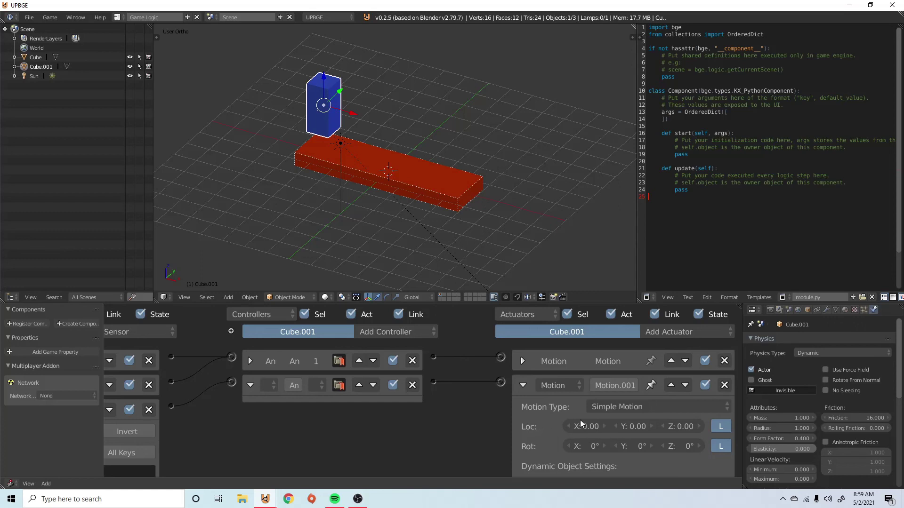
Set the second Motion actuator's X location to 0.10, and run the game to test the sideways movement
left_click(601, 427)
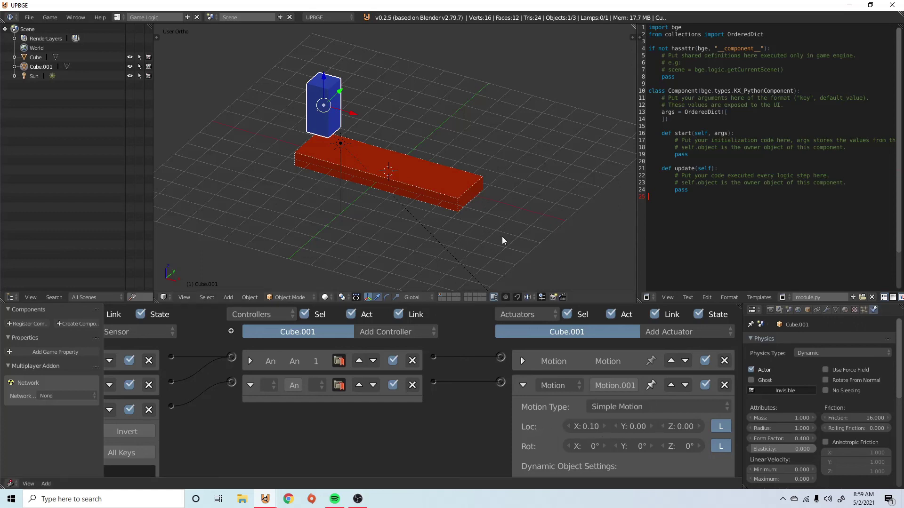
key("p")
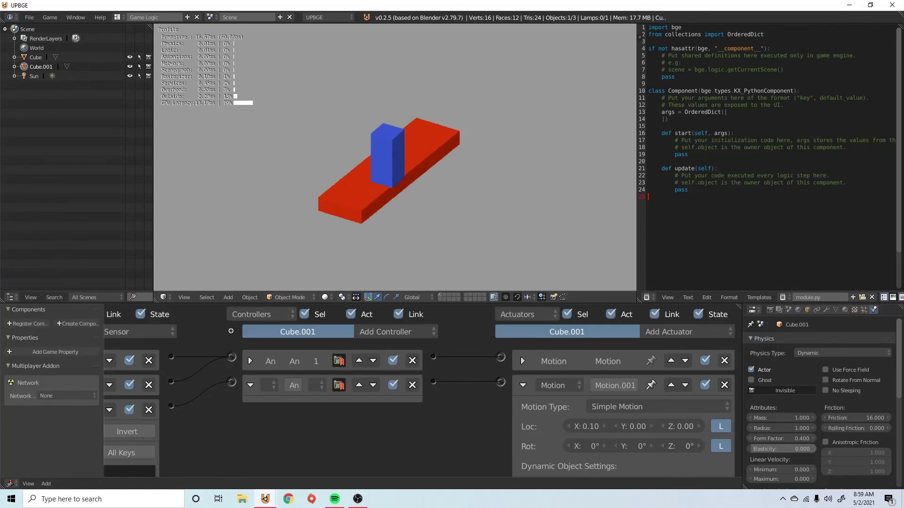
key("Escape")
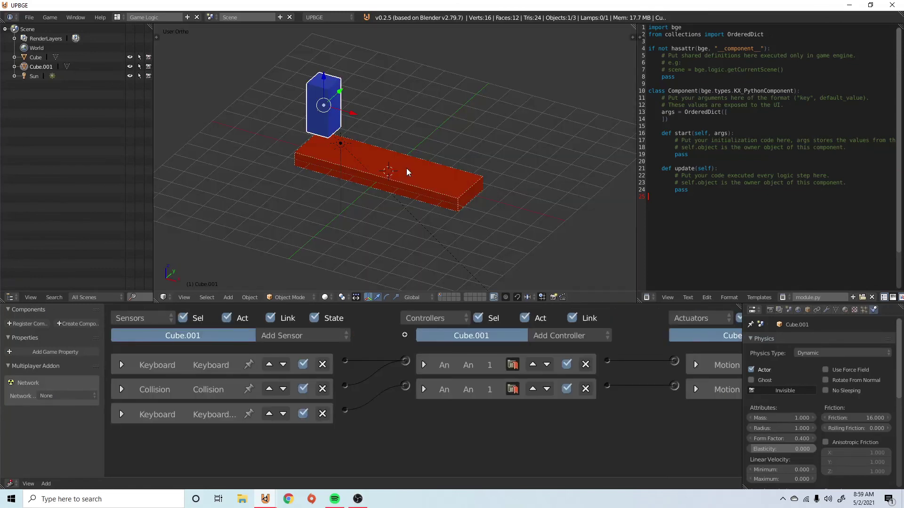